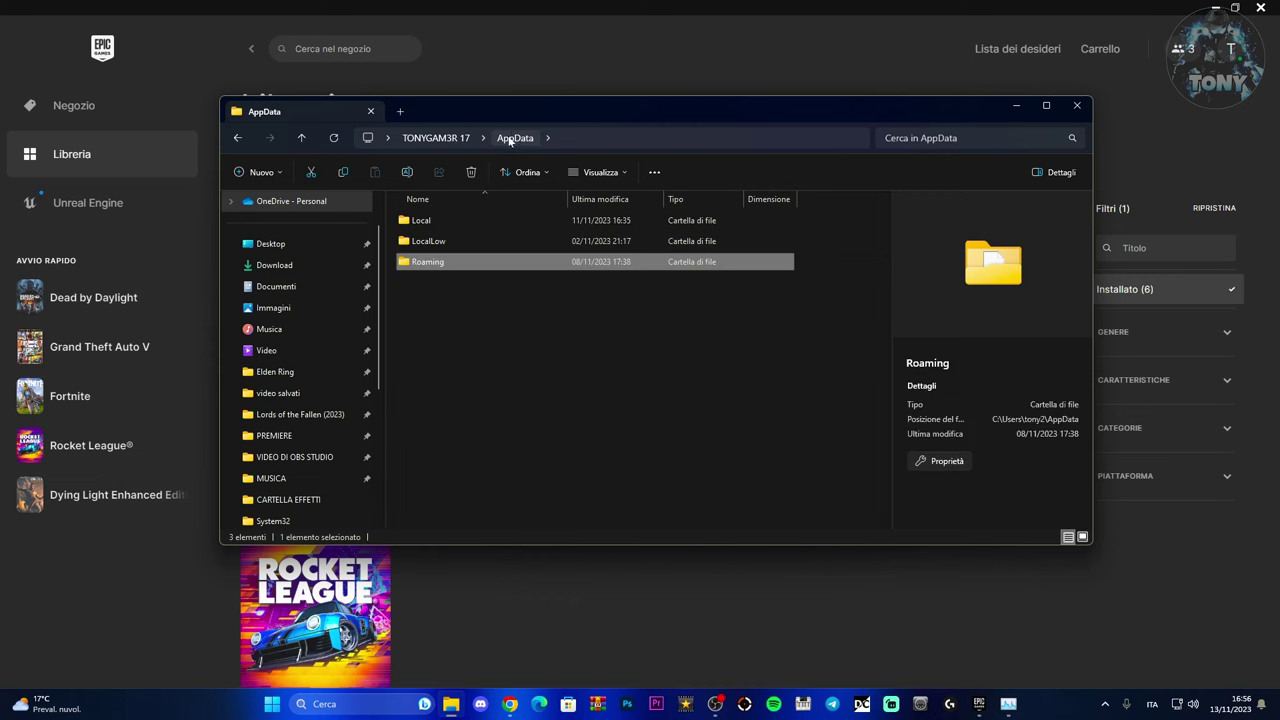
Delete the FortniteGame folder from AppData\Local and close the folder window.
double_click(424, 219)
scroll(566, 312, "down", 10)
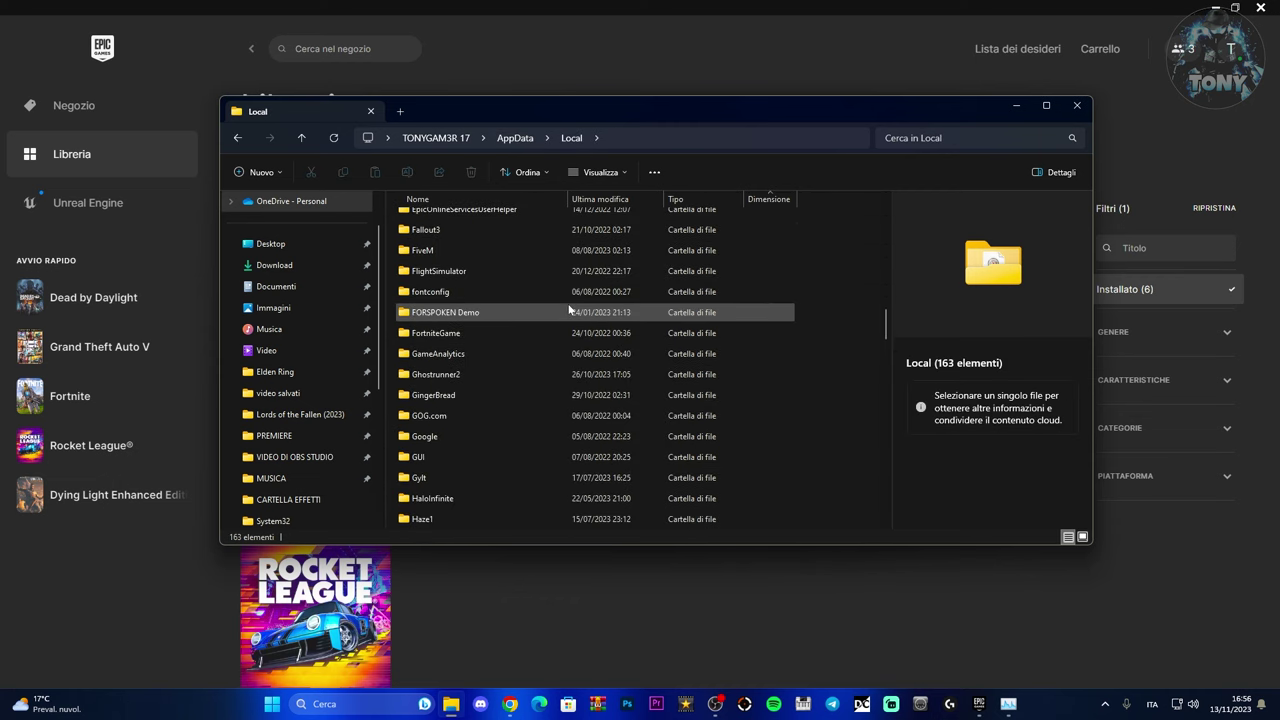
left_click(481, 335)
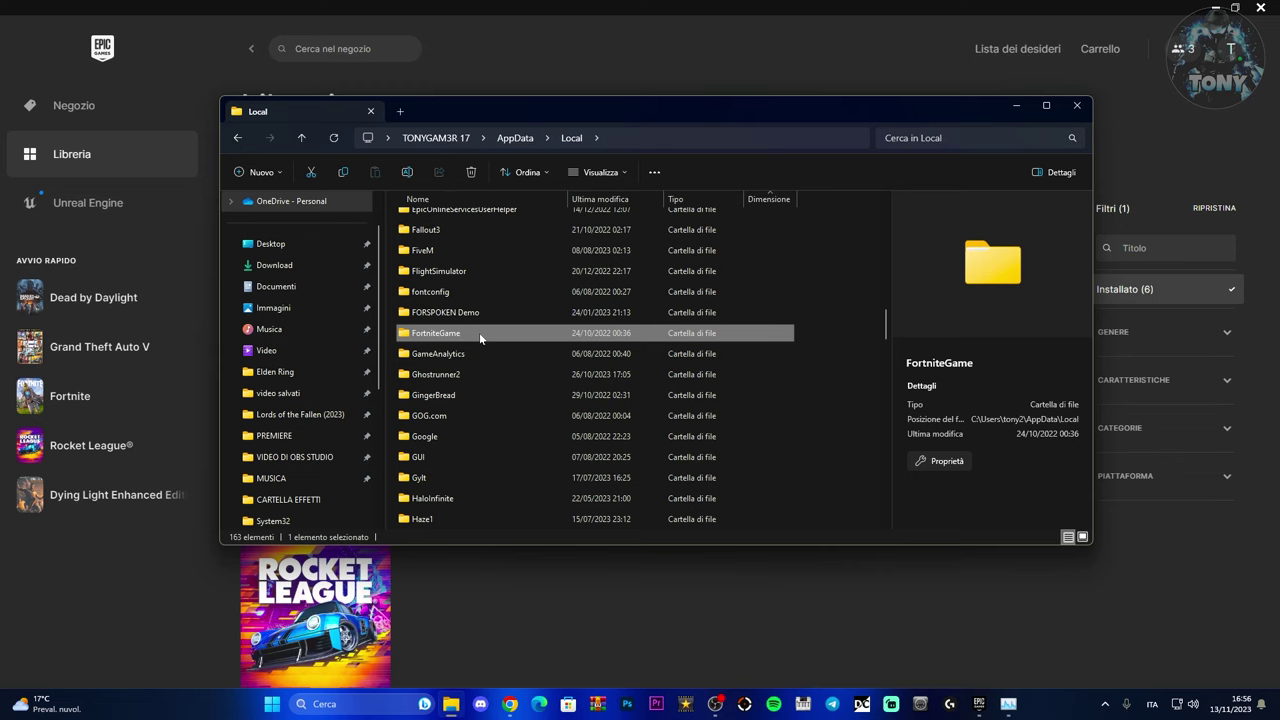
double_click(480, 338)
left_click(301, 137)
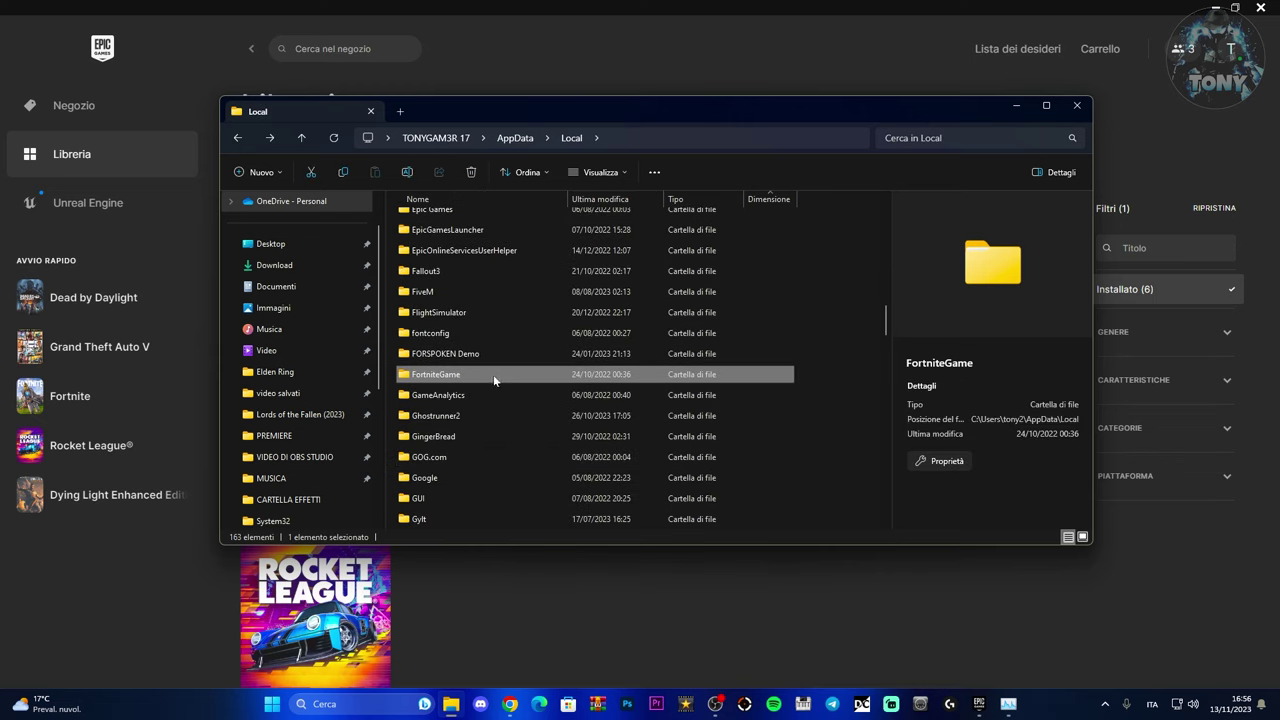
key("Delete")
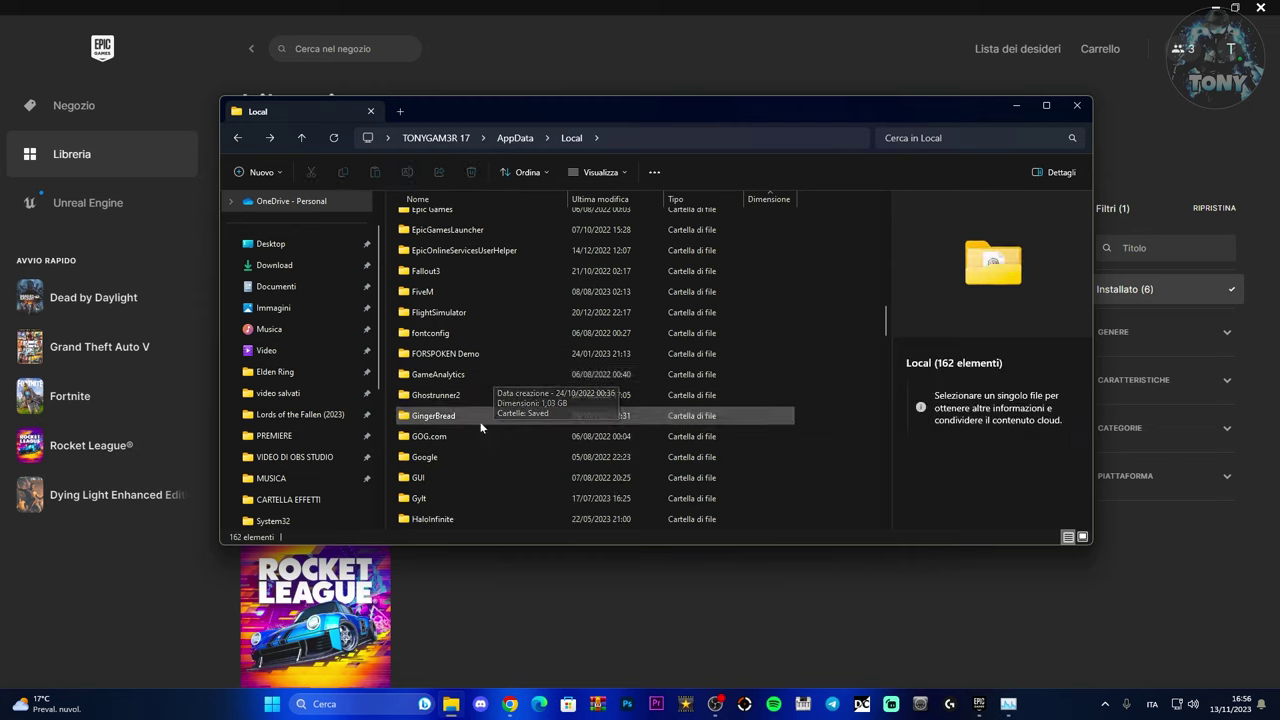
left_click(1079, 114)
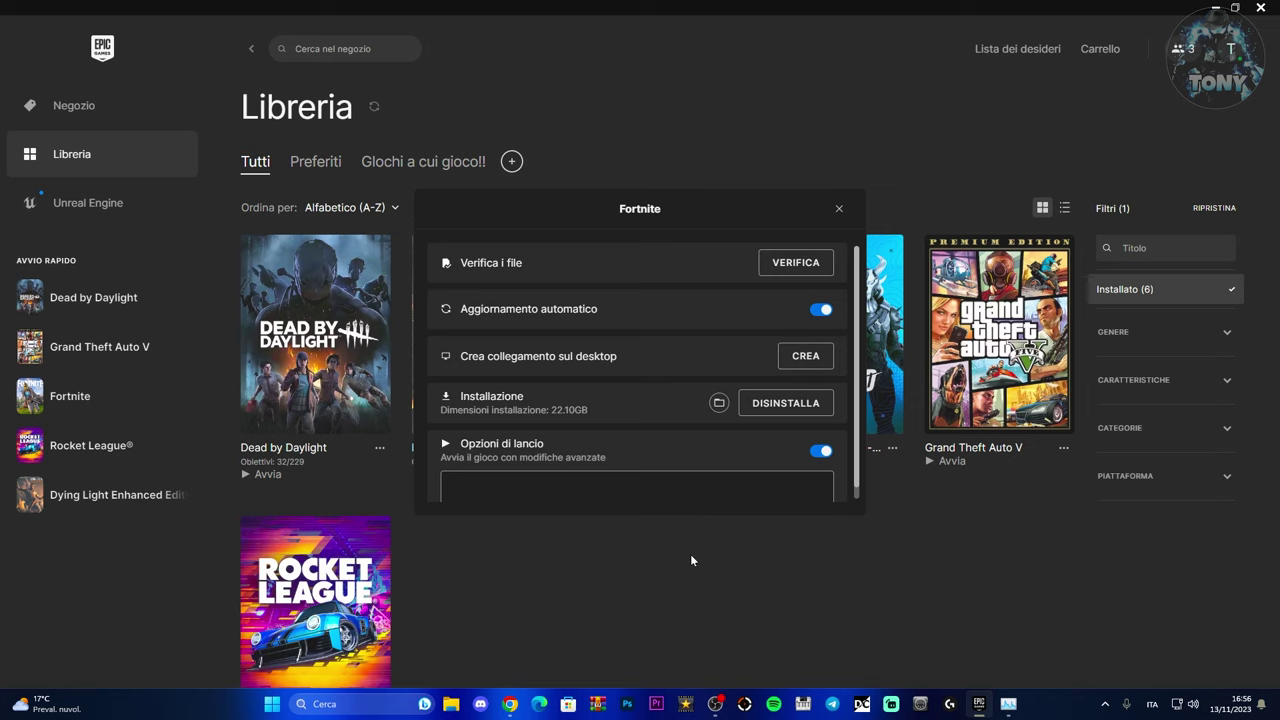
Verify Fortnite's game files and check the launcher's download queue until the verification is done.
left_click(793, 263)
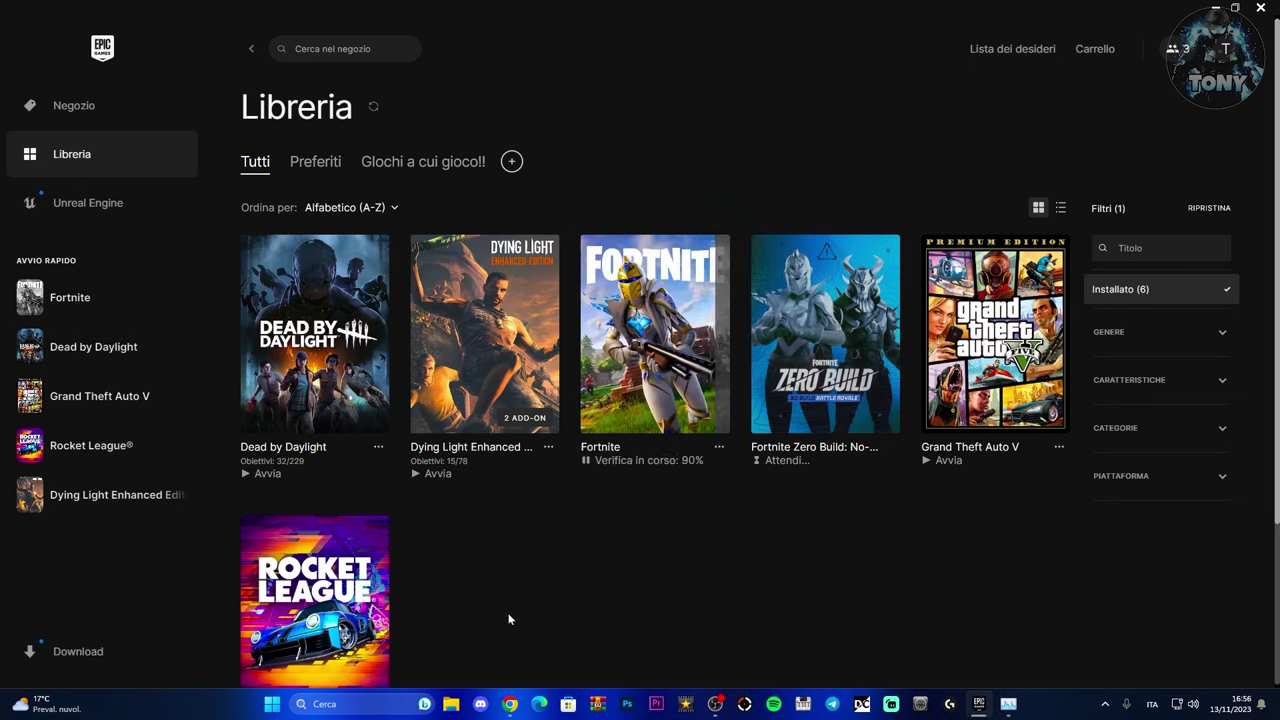
left_click(78, 651)
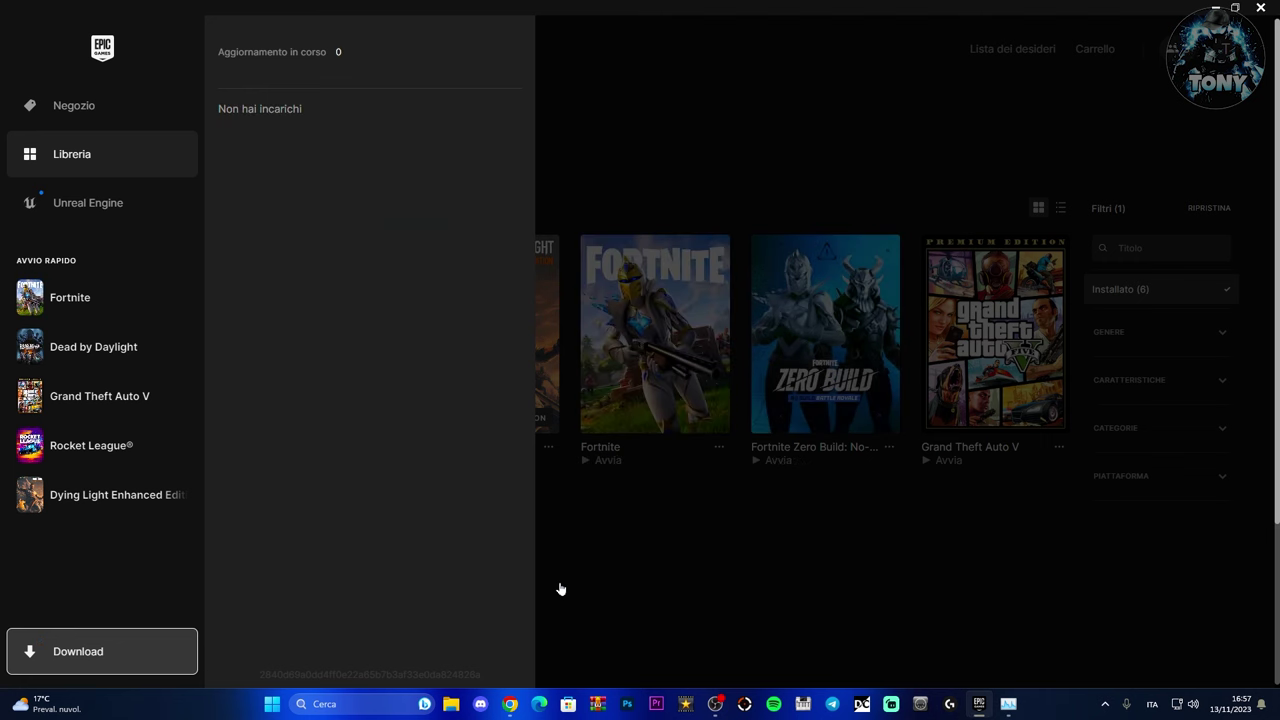
left_click(593, 558)
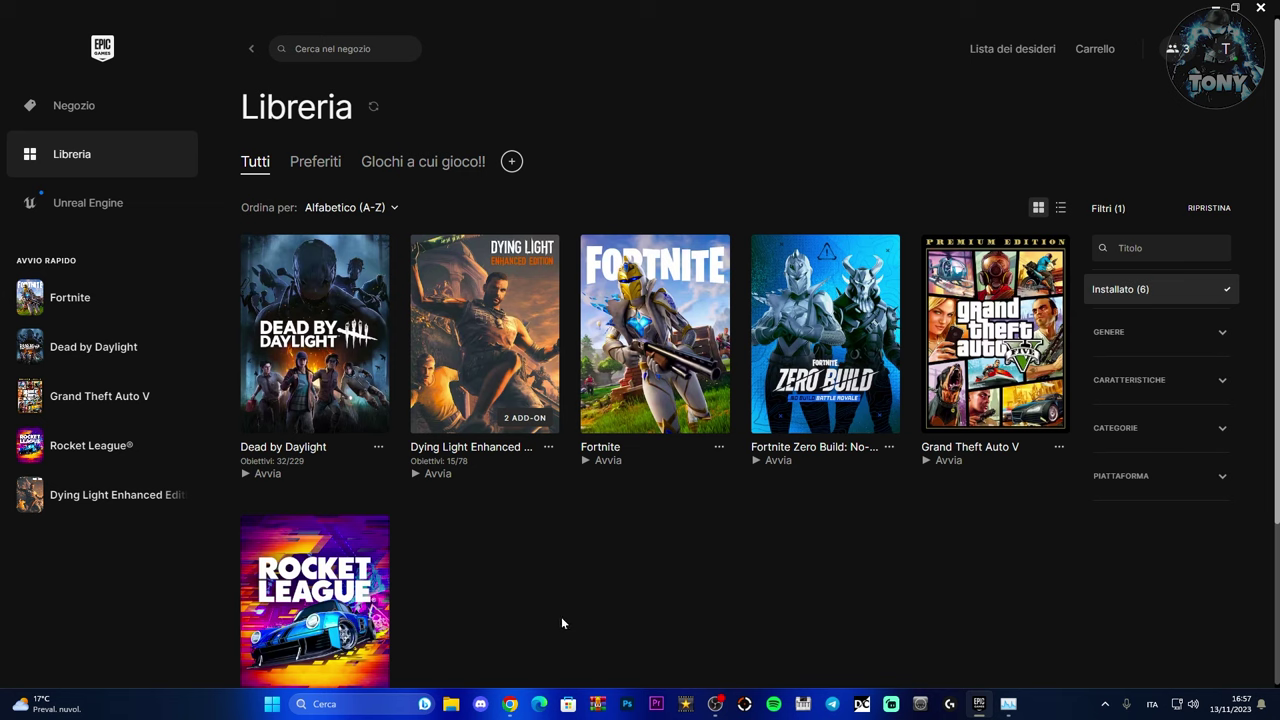
Switch to Chrome and copy the d3d11 argument from Epic's help article on forcing Fortnite to use DirectX 11.
left_click(510, 704)
left_click(240, 11)
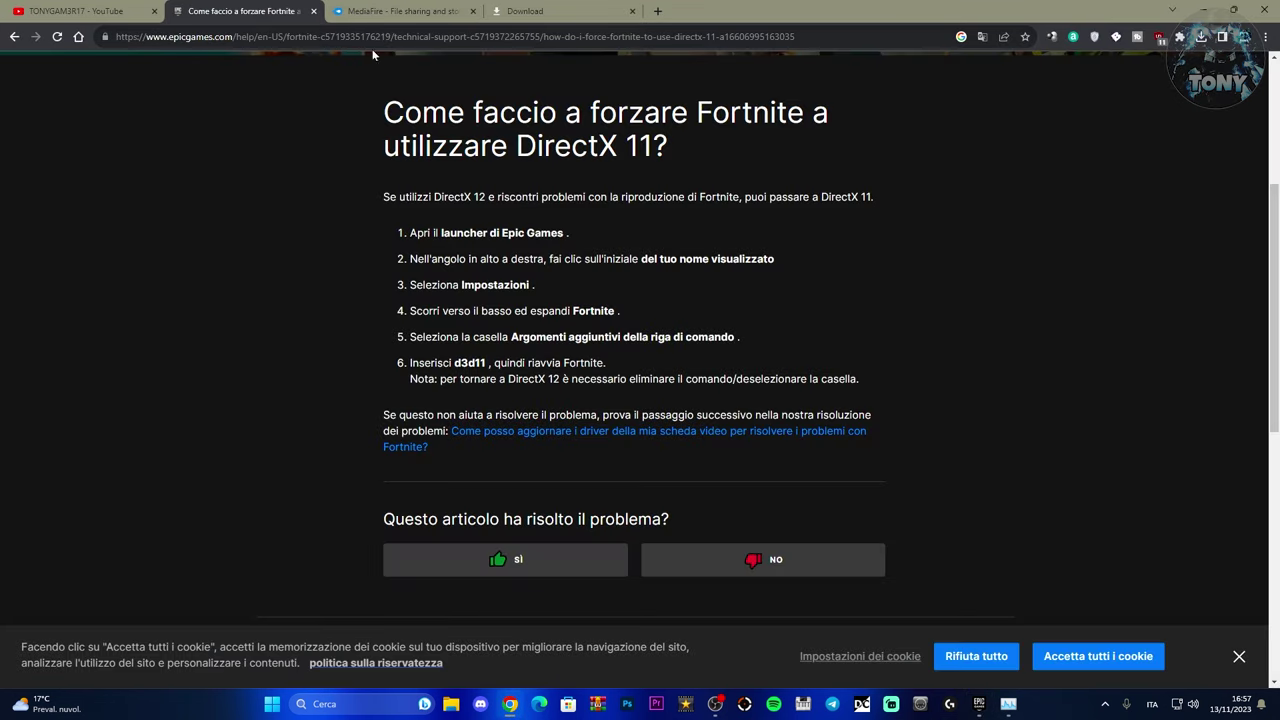
scroll(938, 340, "up", 3)
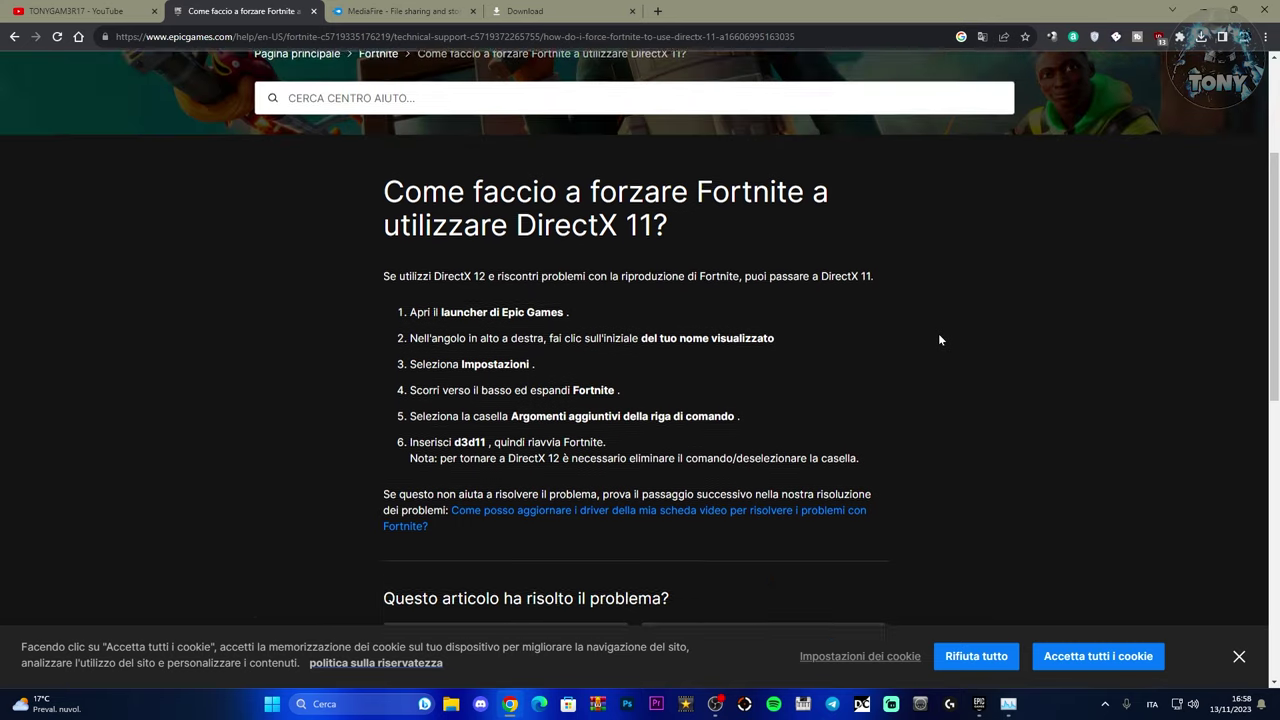
scroll(938, 340, "down", 2)
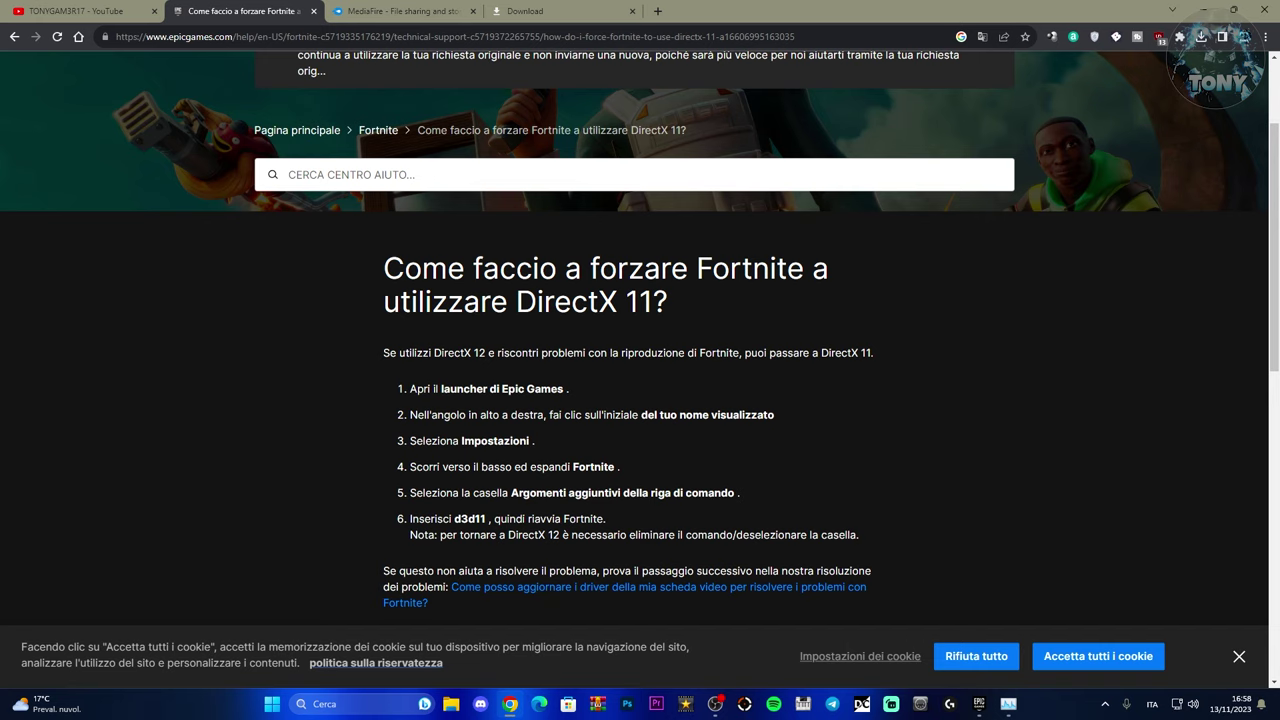
left_click_drag(460, 519, 485, 519)
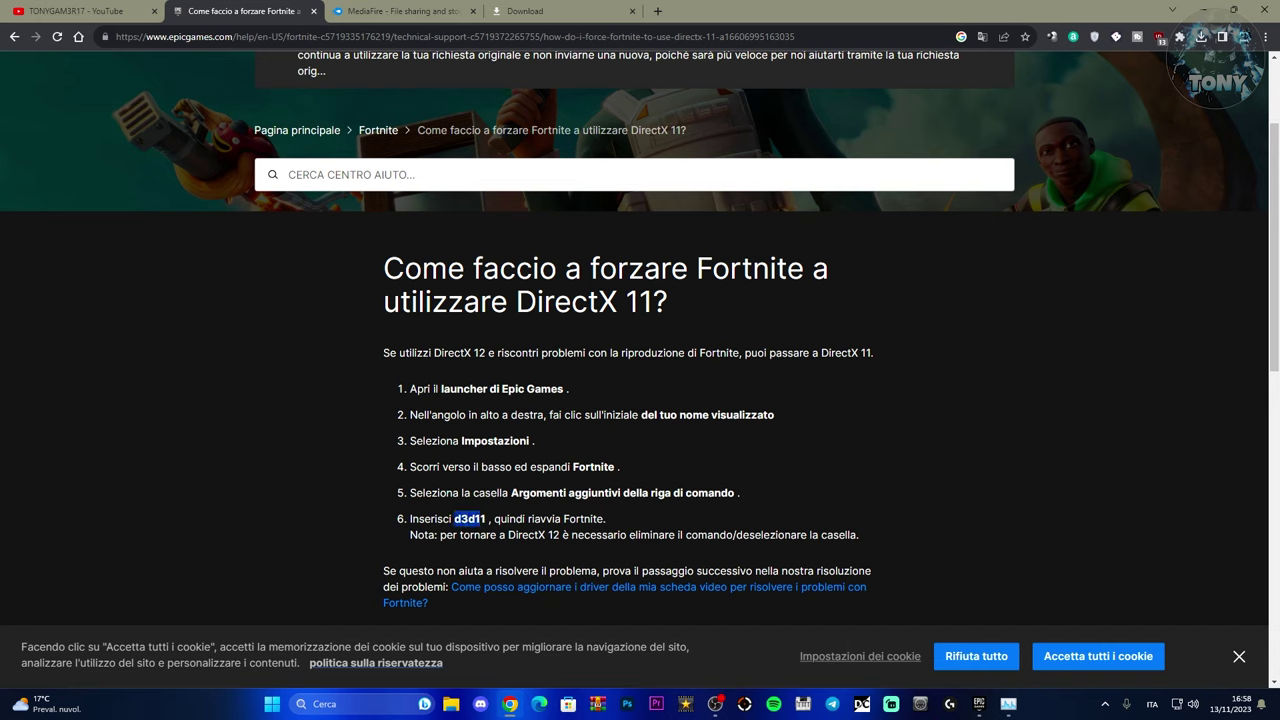
right_click(475, 519)
left_click(520, 366)
Switch to the Epic Games Launcher and set Fortnite's launch options to d3d11 in its management settings.
left_click(979, 704)
left_click(718, 447)
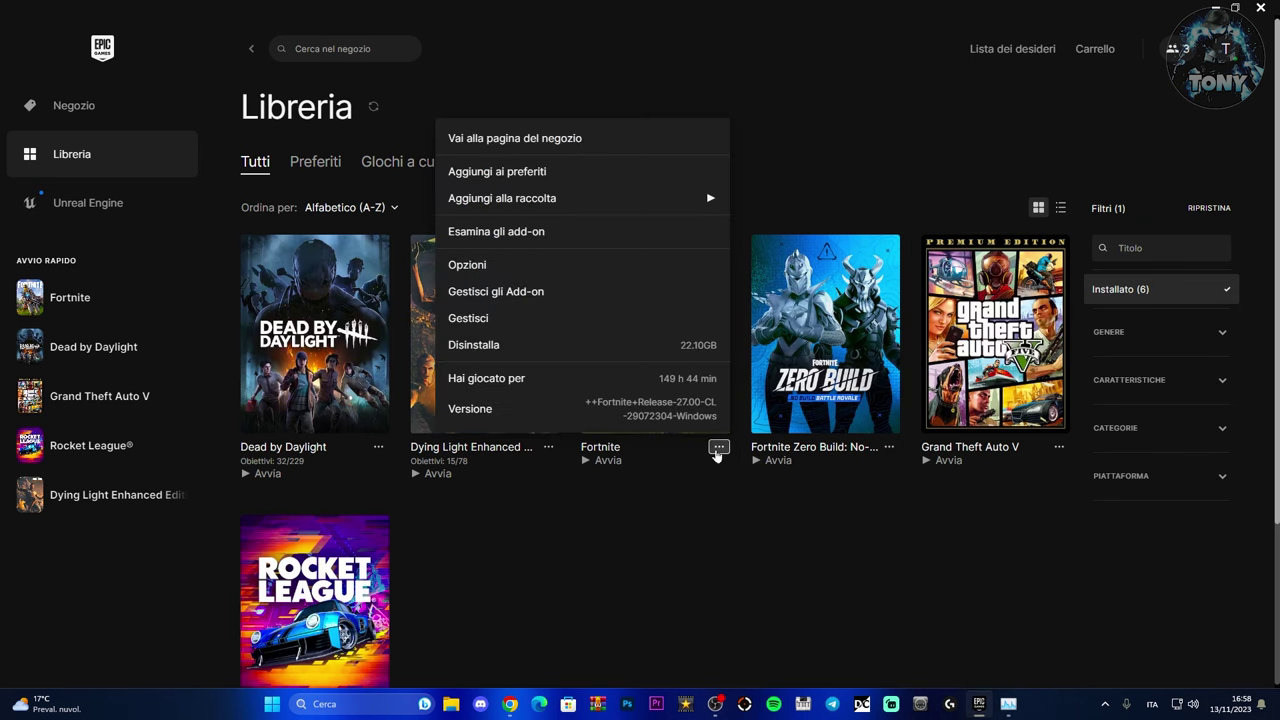
left_click(490, 320)
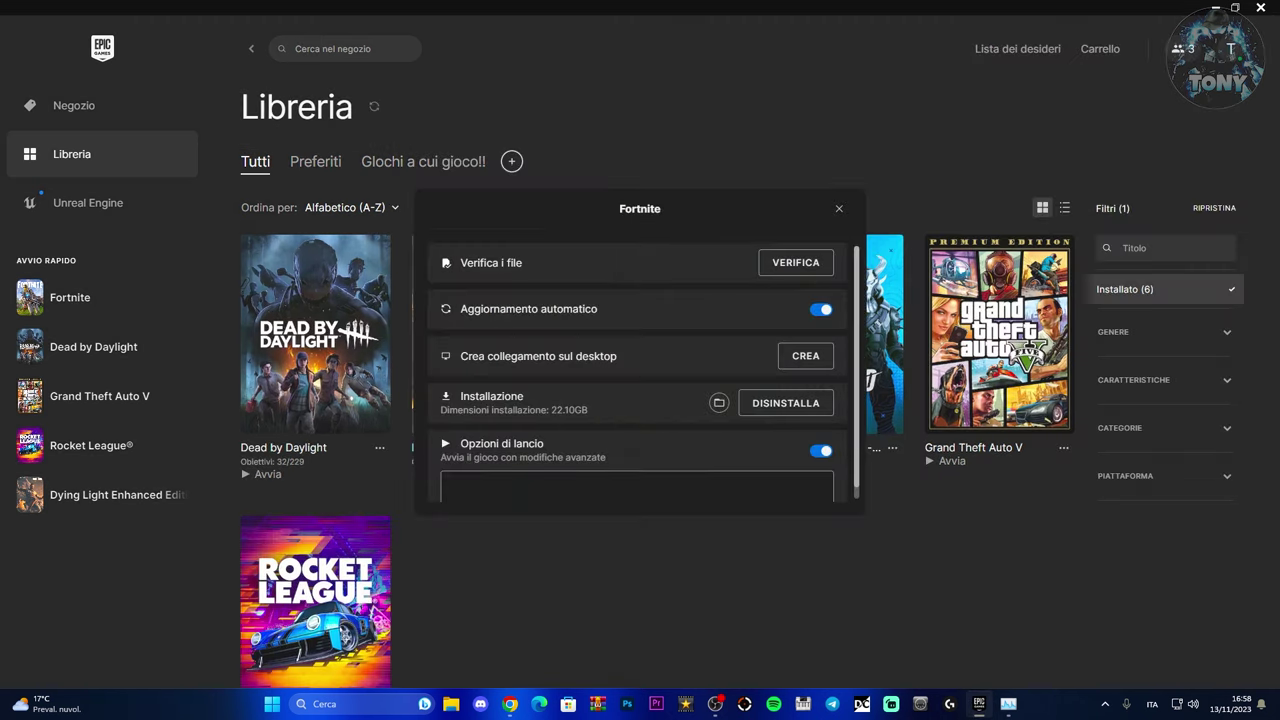
scroll(651, 400, "down", 1)
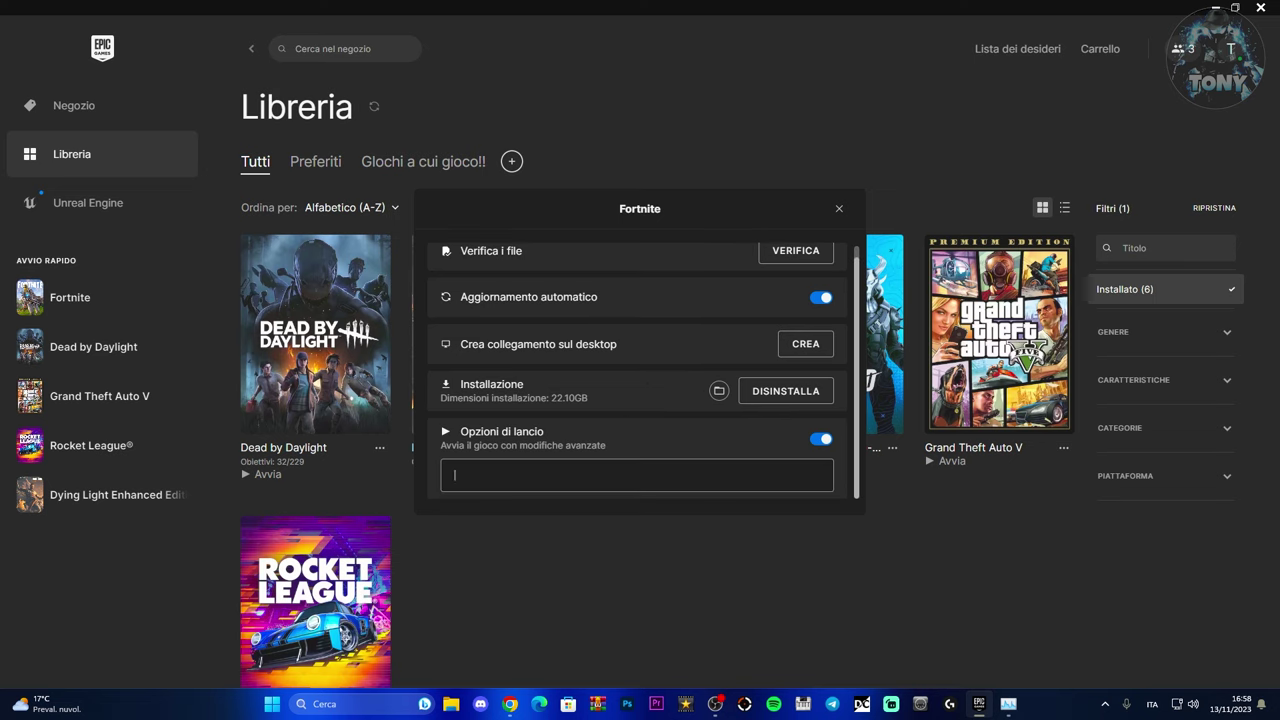
type("d3d11")
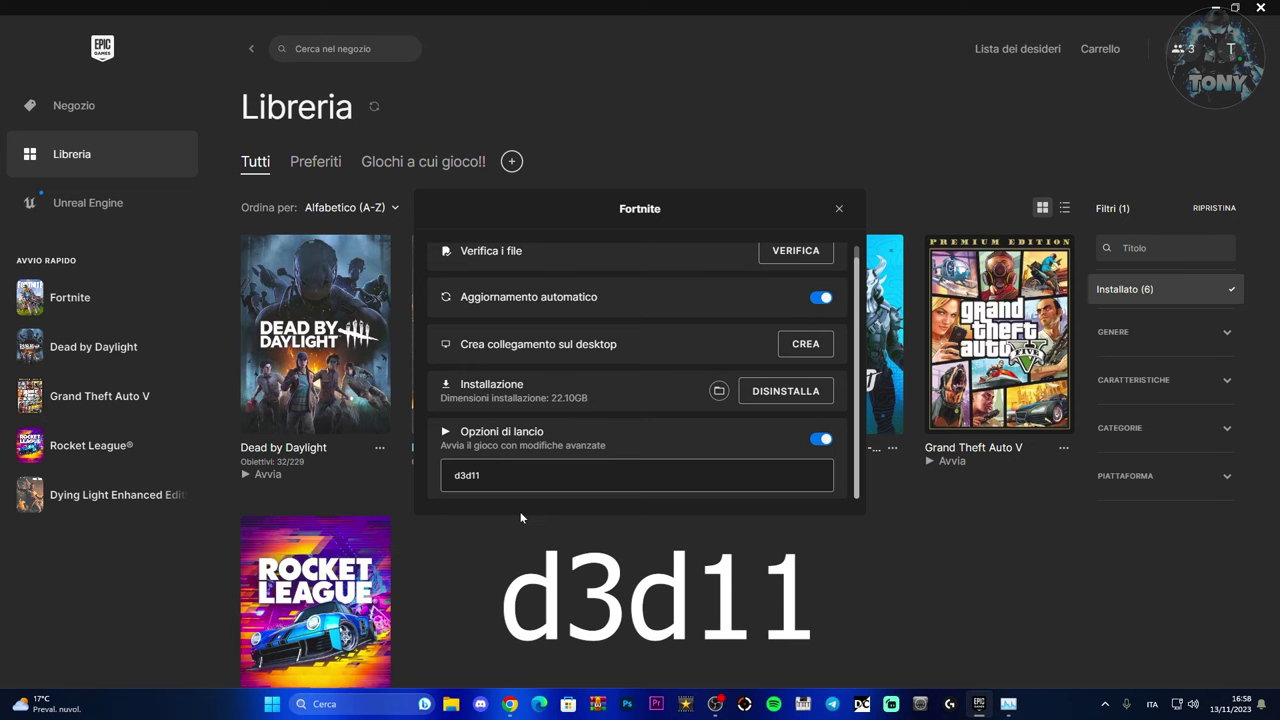
left_click(839, 208)
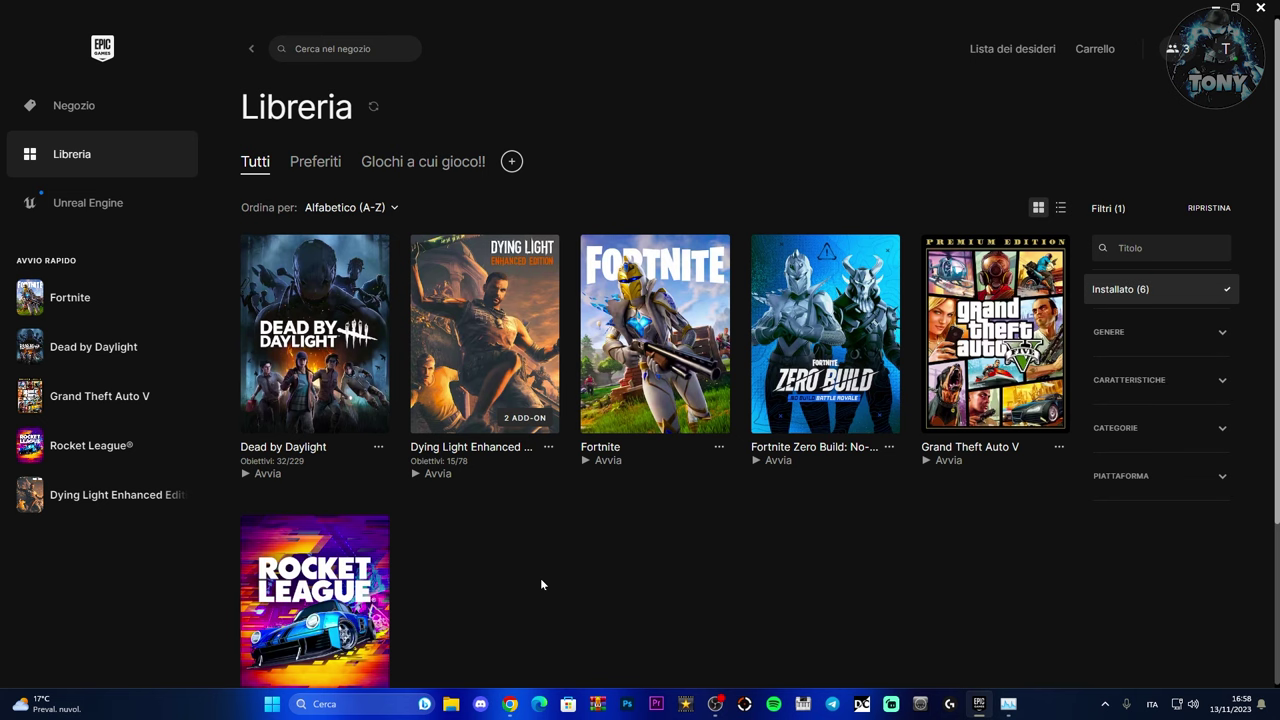
Check Fortnite Chapter 4 Crash Fix Pack.rar in the MediaFire files and Chrome's downloads, and return to the desktop.
left_click(1216, 8)
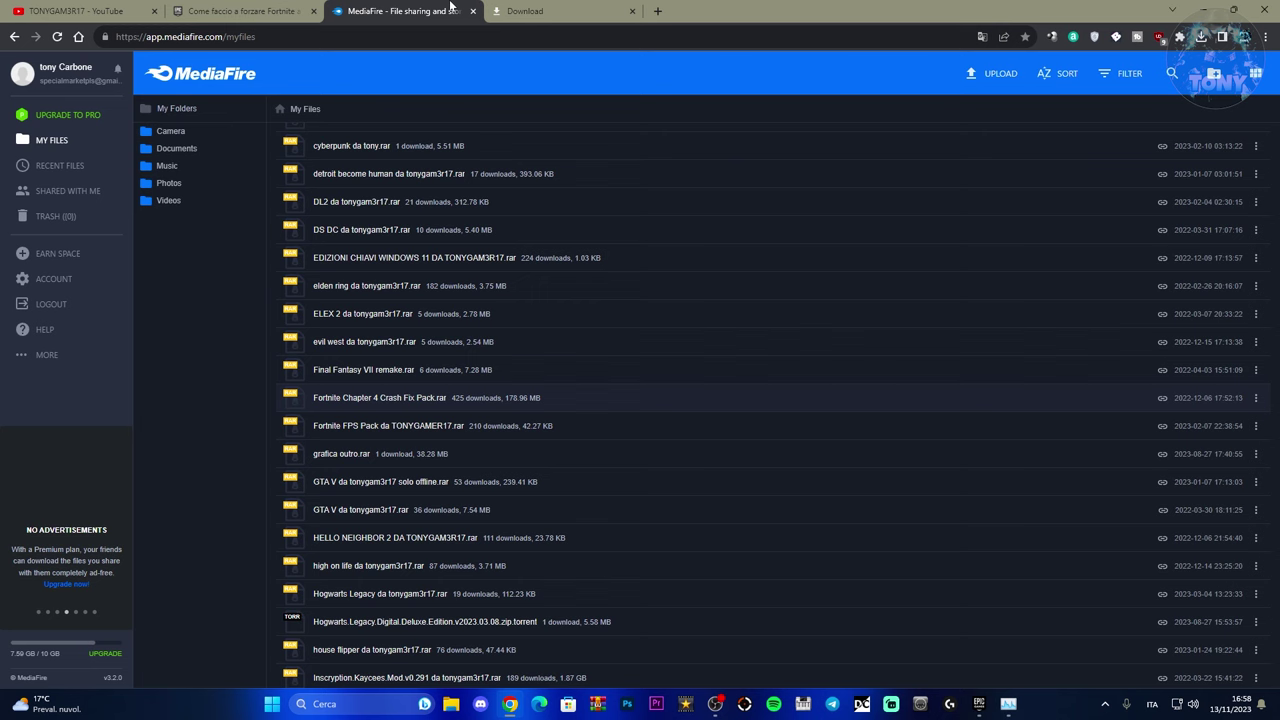
left_click(360, 11)
left_click(511, 11)
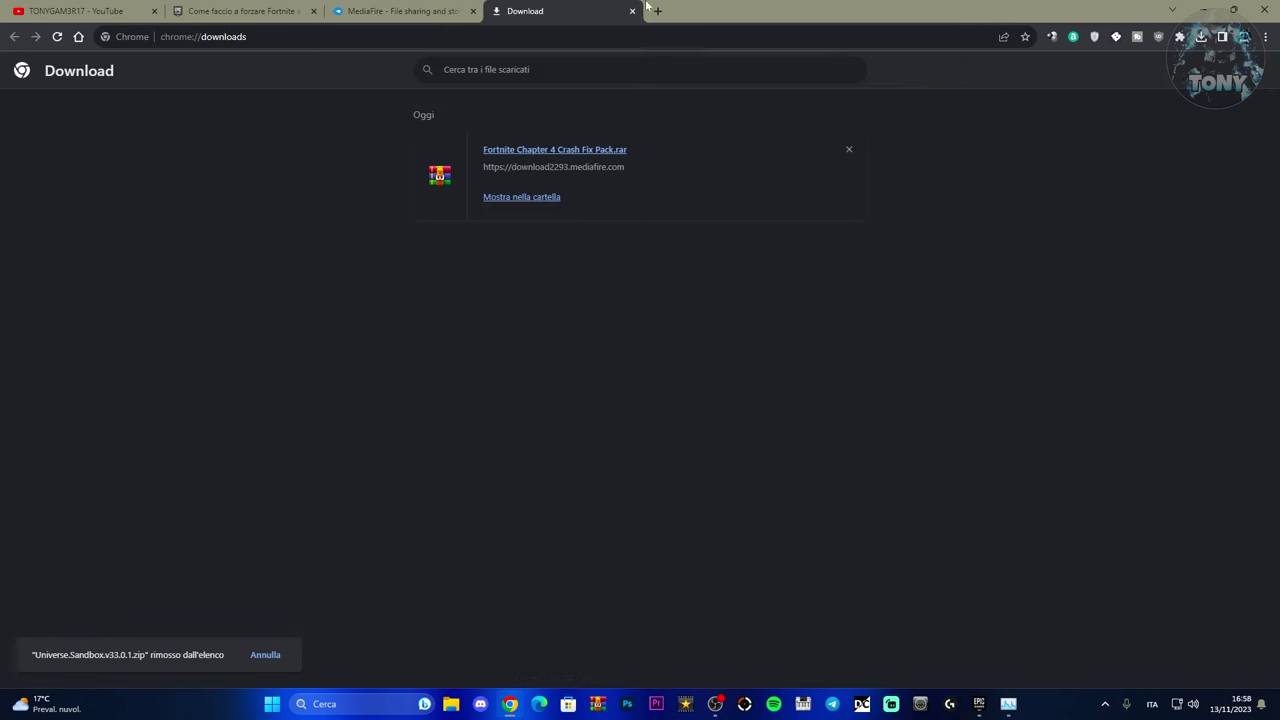
left_click(1172, 9)
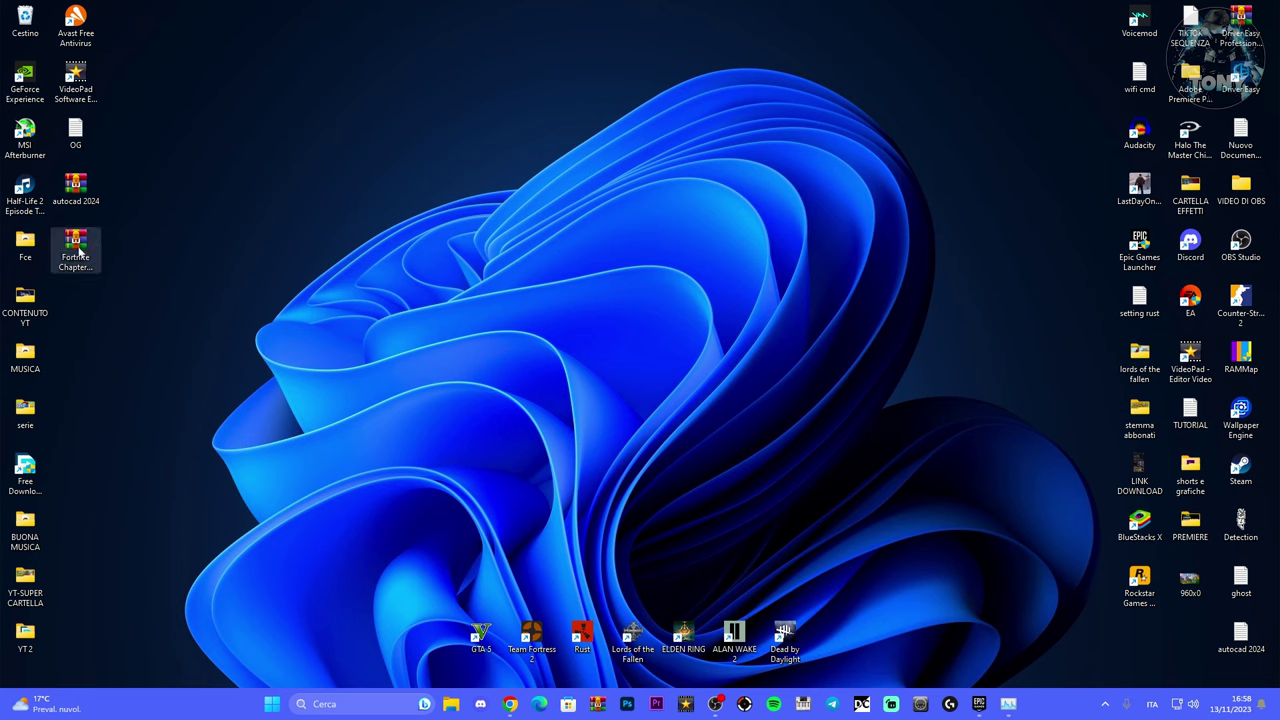
Move the Fortnite Chapter 4 Crash Fix Pack archive to a free desktop area and extract it with WinRAR into its own named folder.
left_click_drag(75, 245, 482, 245)
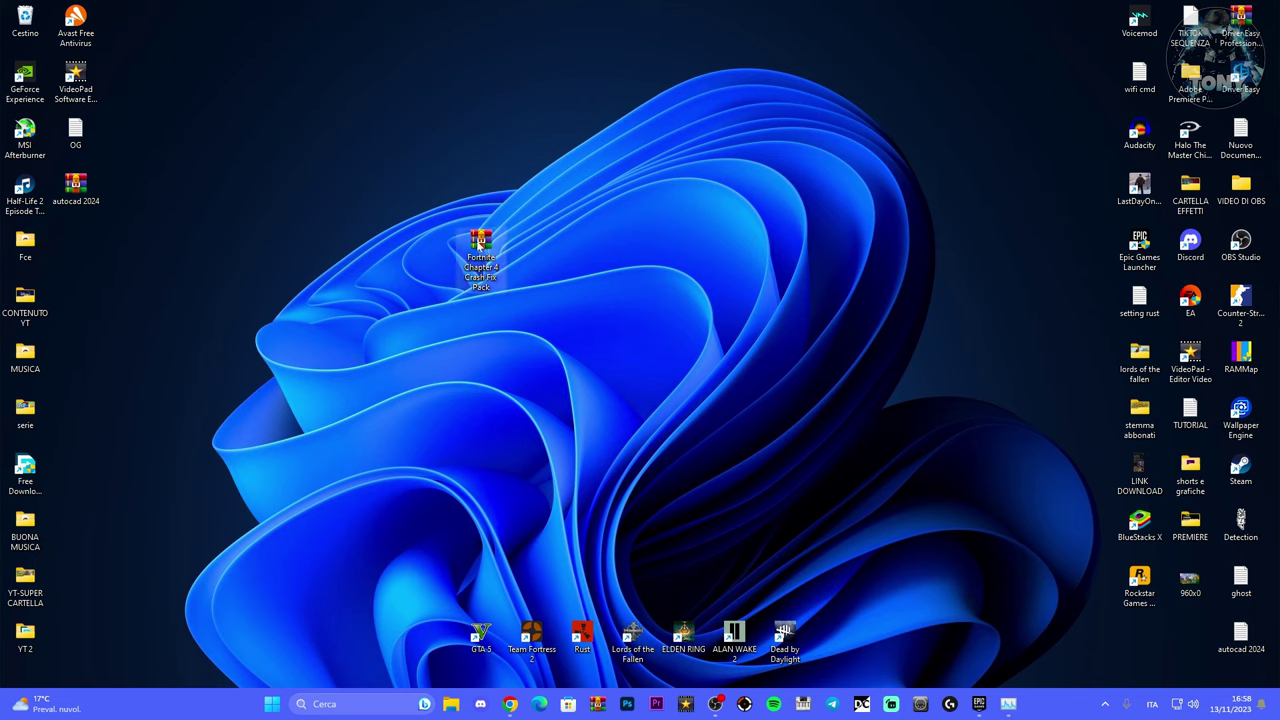
left_click_drag(481, 252, 278, 197)
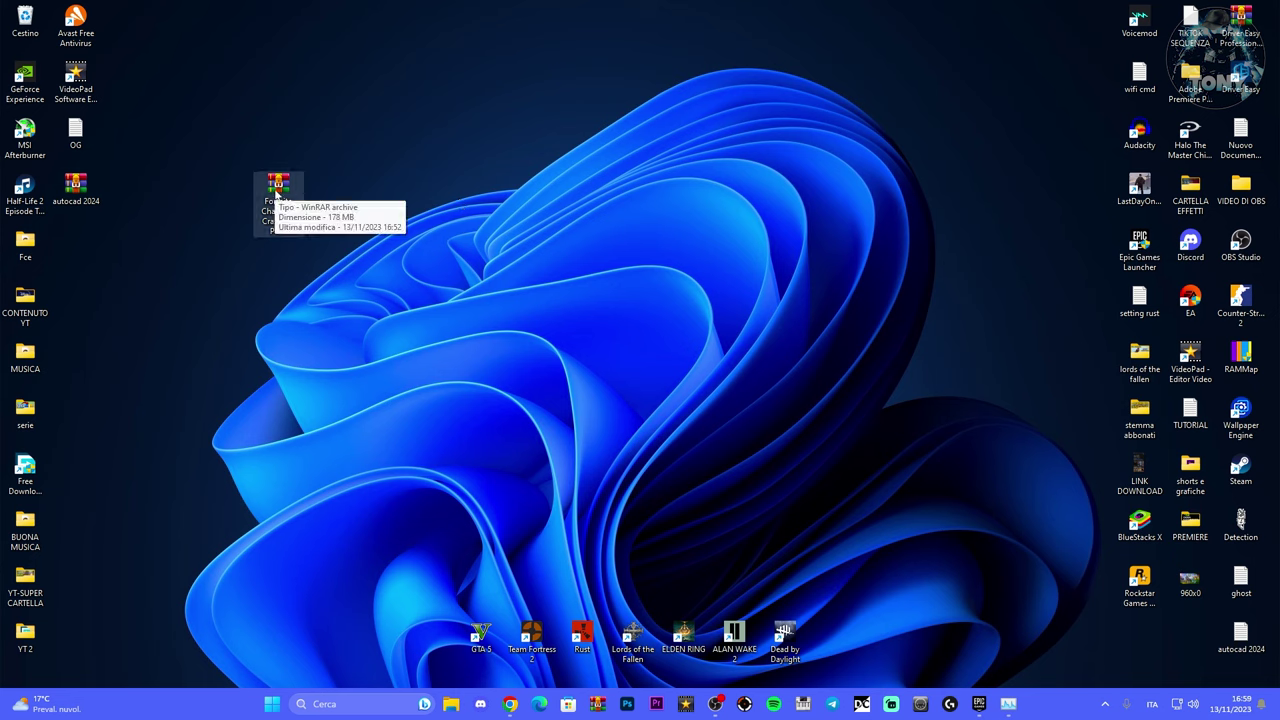
left_click(390, 167)
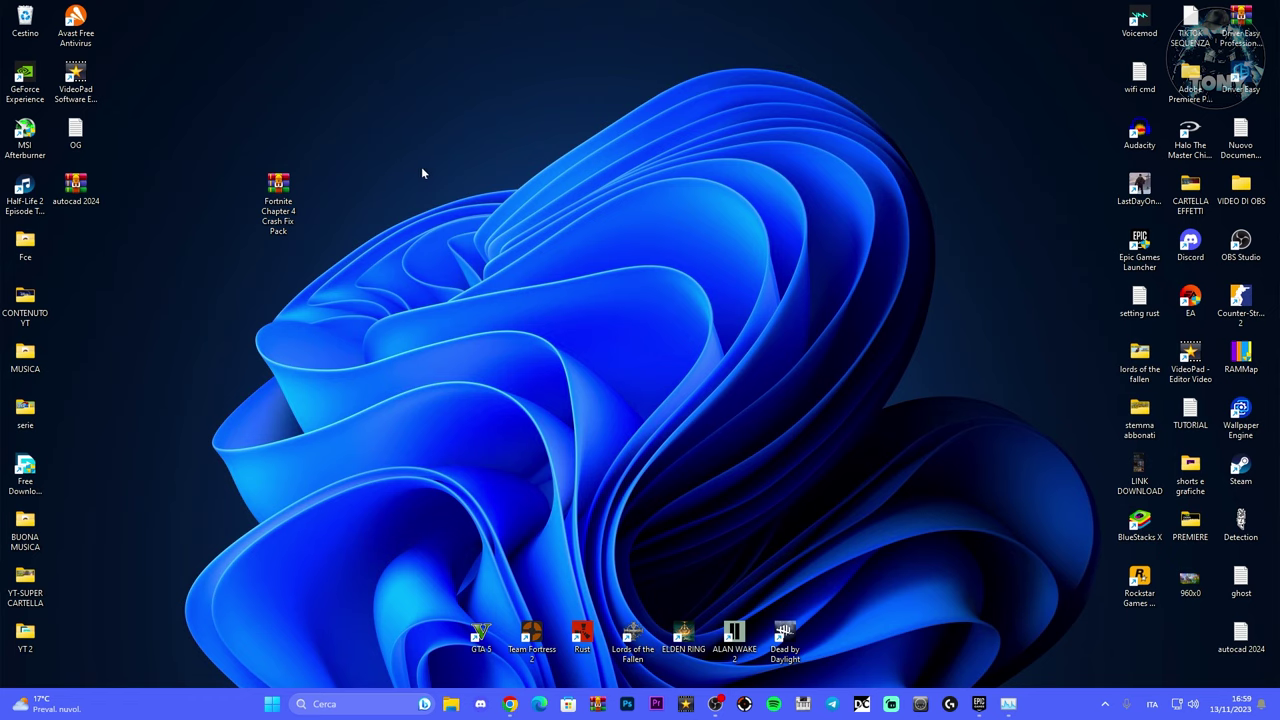
right_click(285, 183)
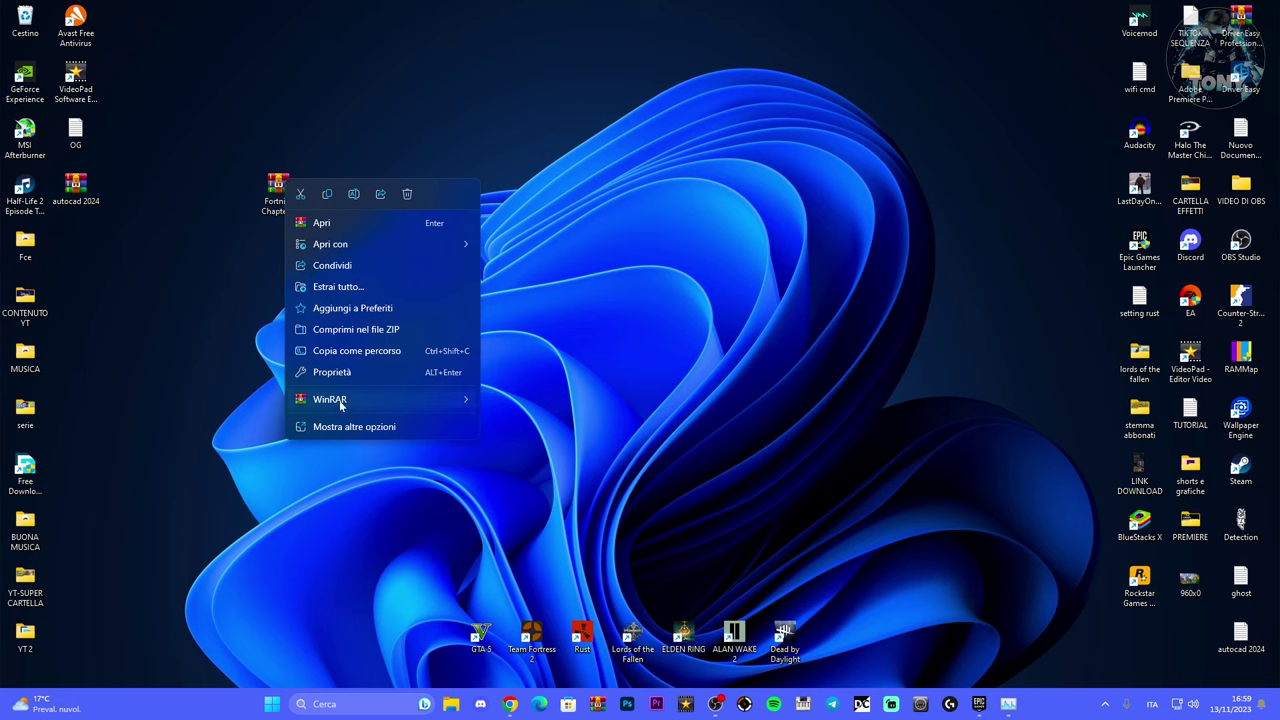
mouse_move(340, 404)
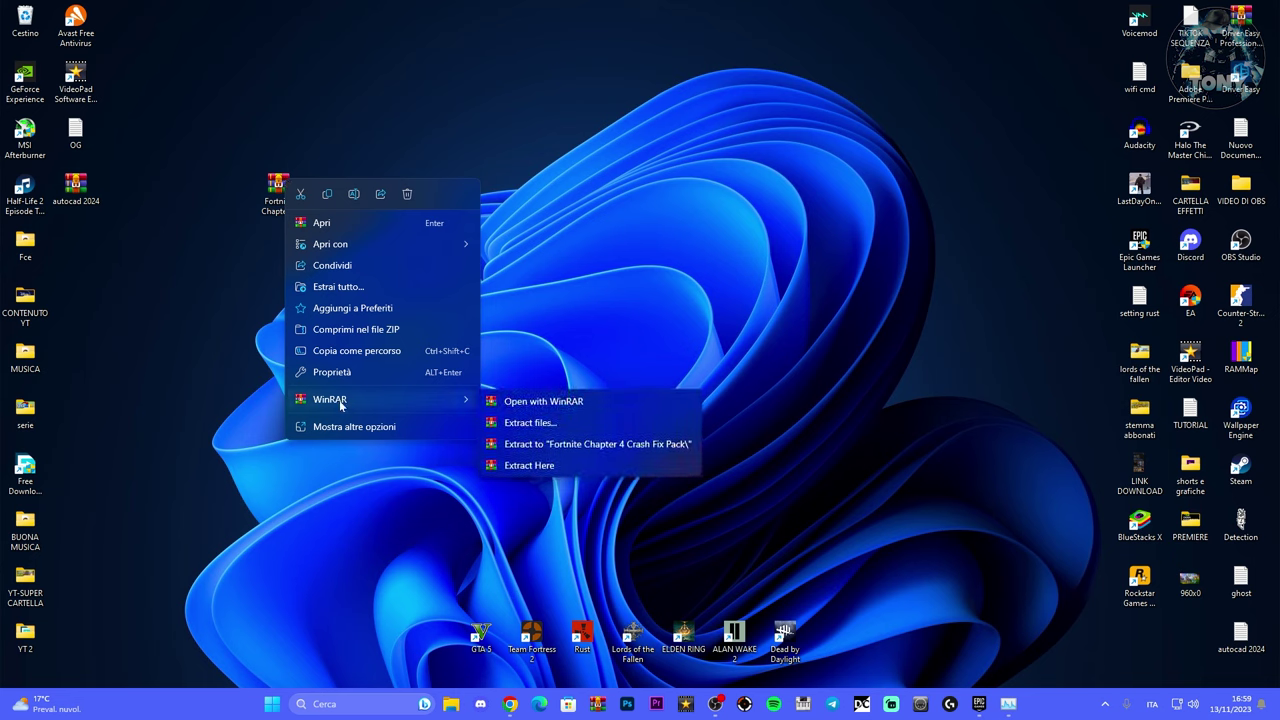
left_click(548, 451)
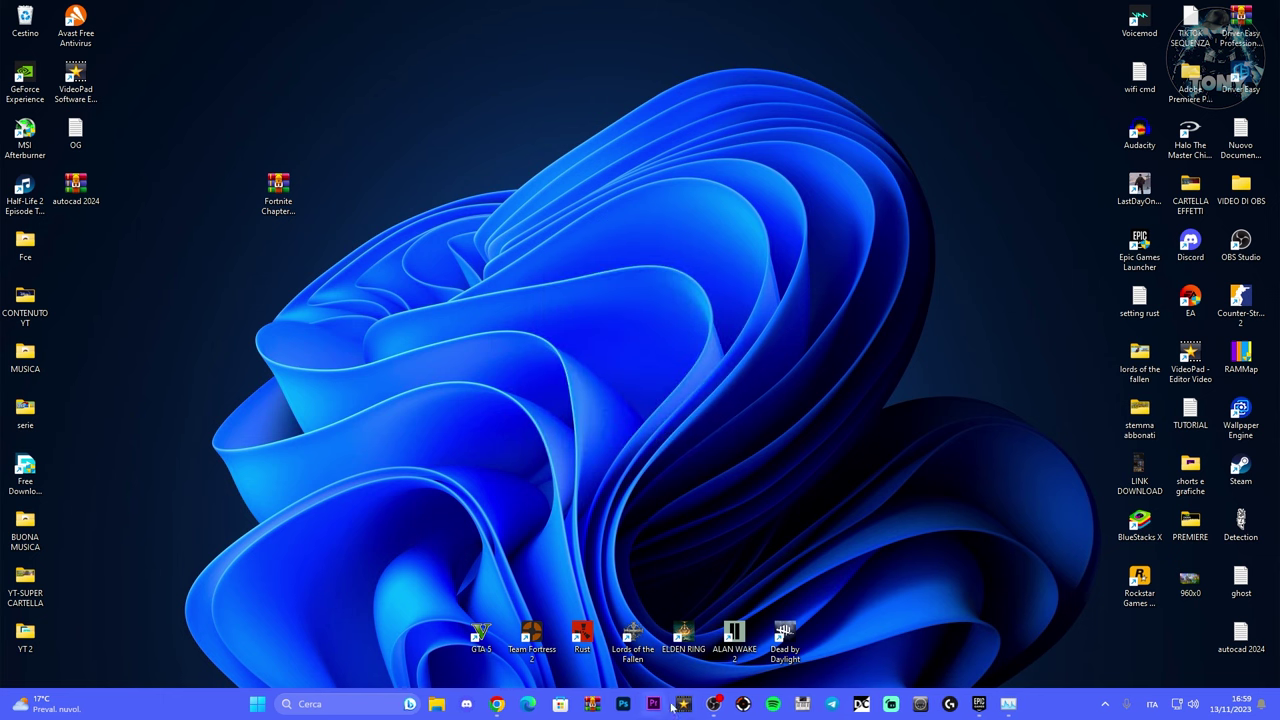
left_click(713, 704)
left_click(713, 704)
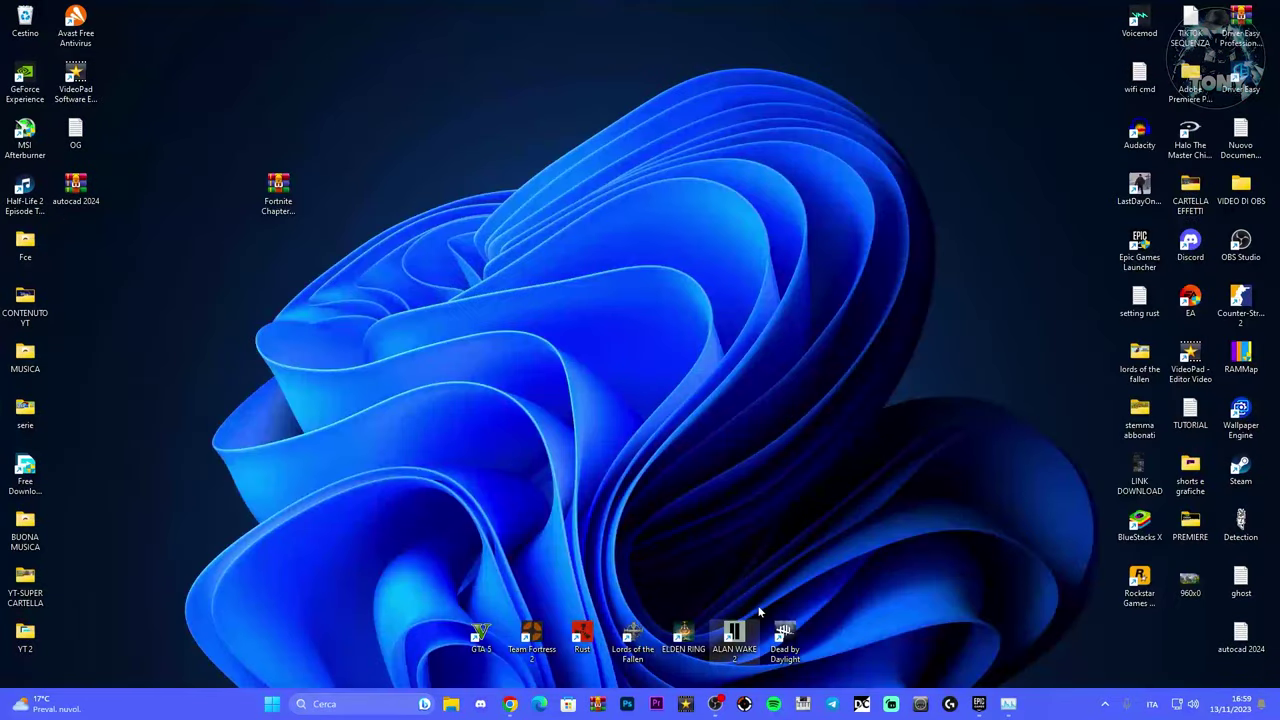
Move the extracted Fortnite Chapter 4 Crash Fix Pack folder beside its archive on the desktop and open its inner folder of the same name.
right_click(194, 293)
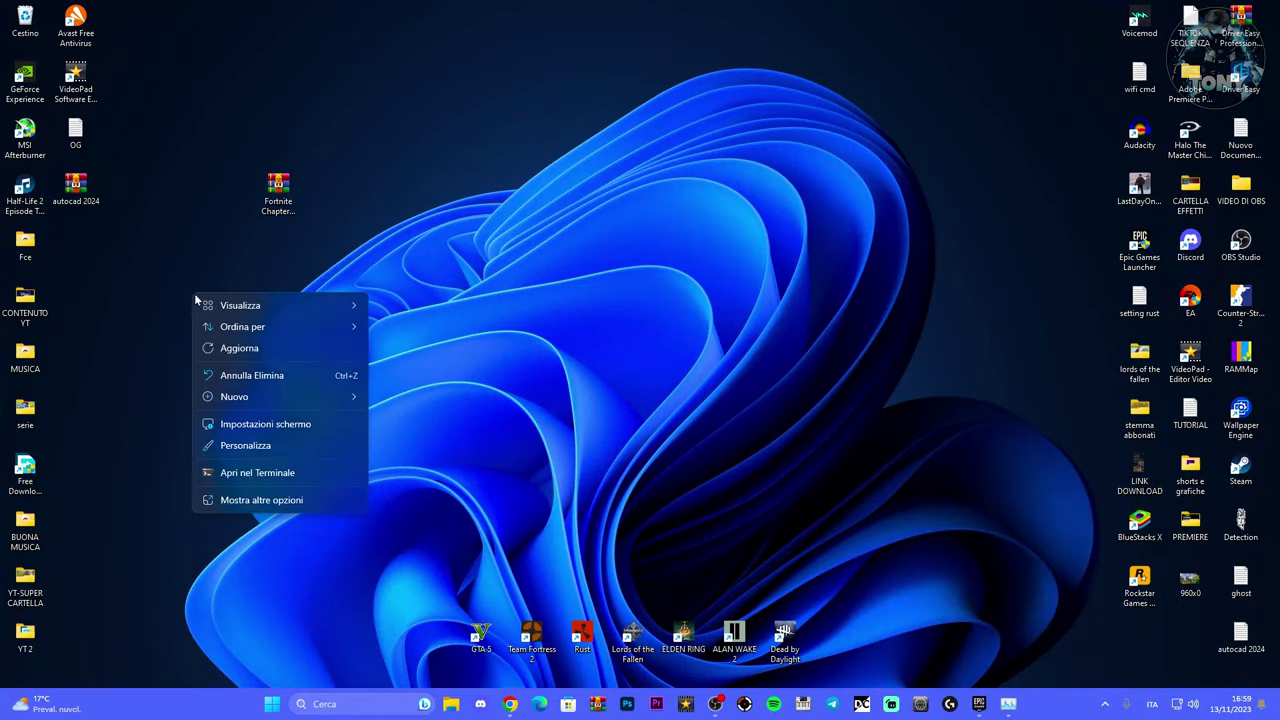
left_click(232, 348)
left_click_drag(87, 263, 343, 177)
double_click(343, 177)
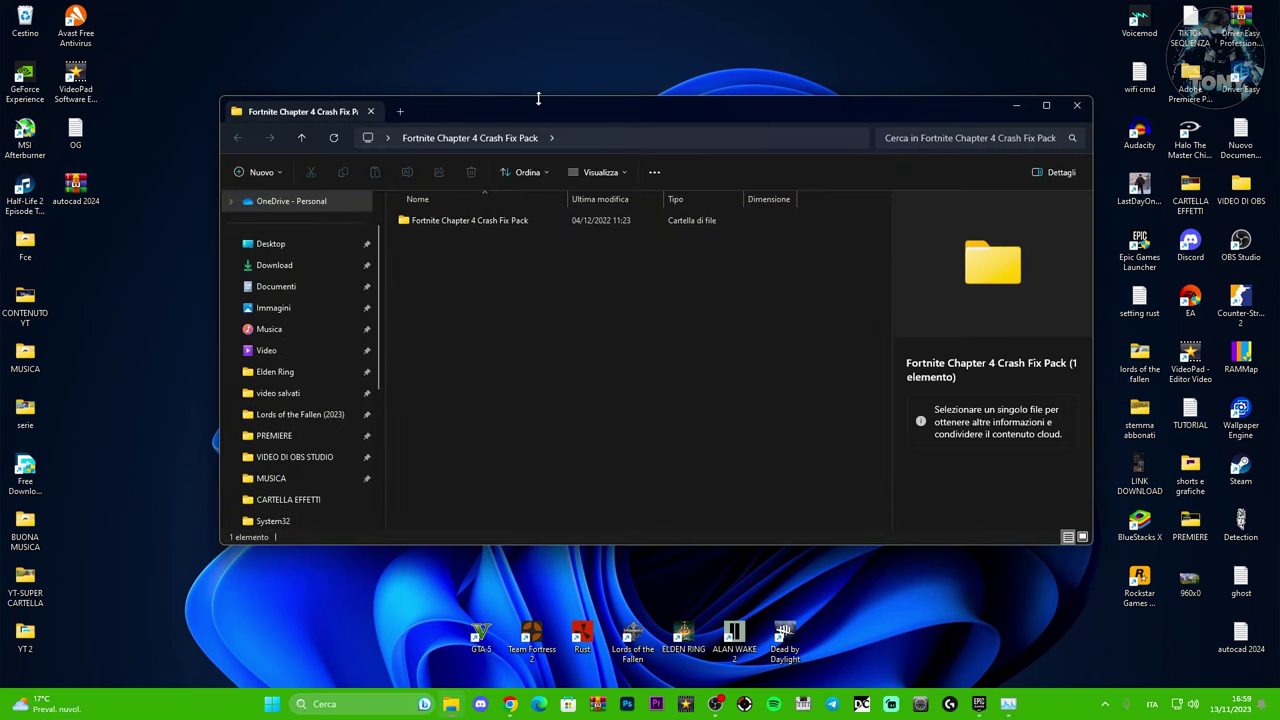
left_click_drag(534, 100, 512, 98)
left_click(456, 224)
double_click(455, 220)
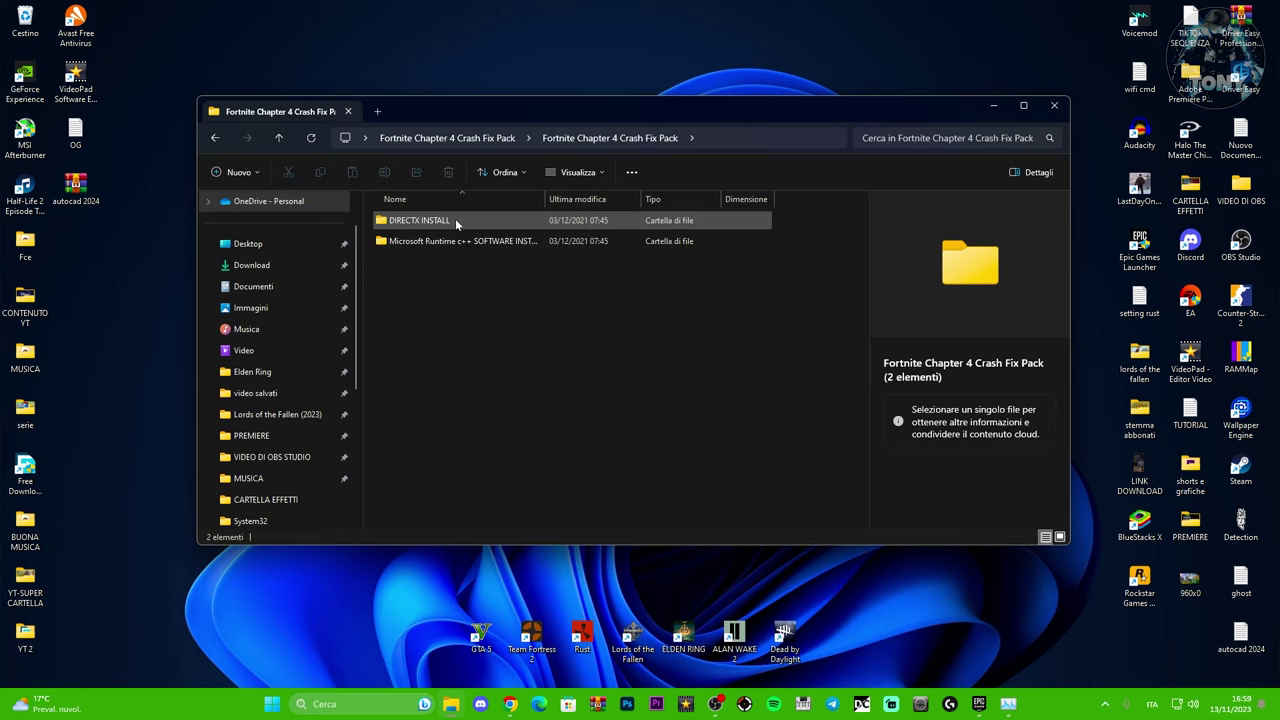
Examine the contents of the DIRECTX INSTALL folder and return to the parent folder.
double_click(445, 218)
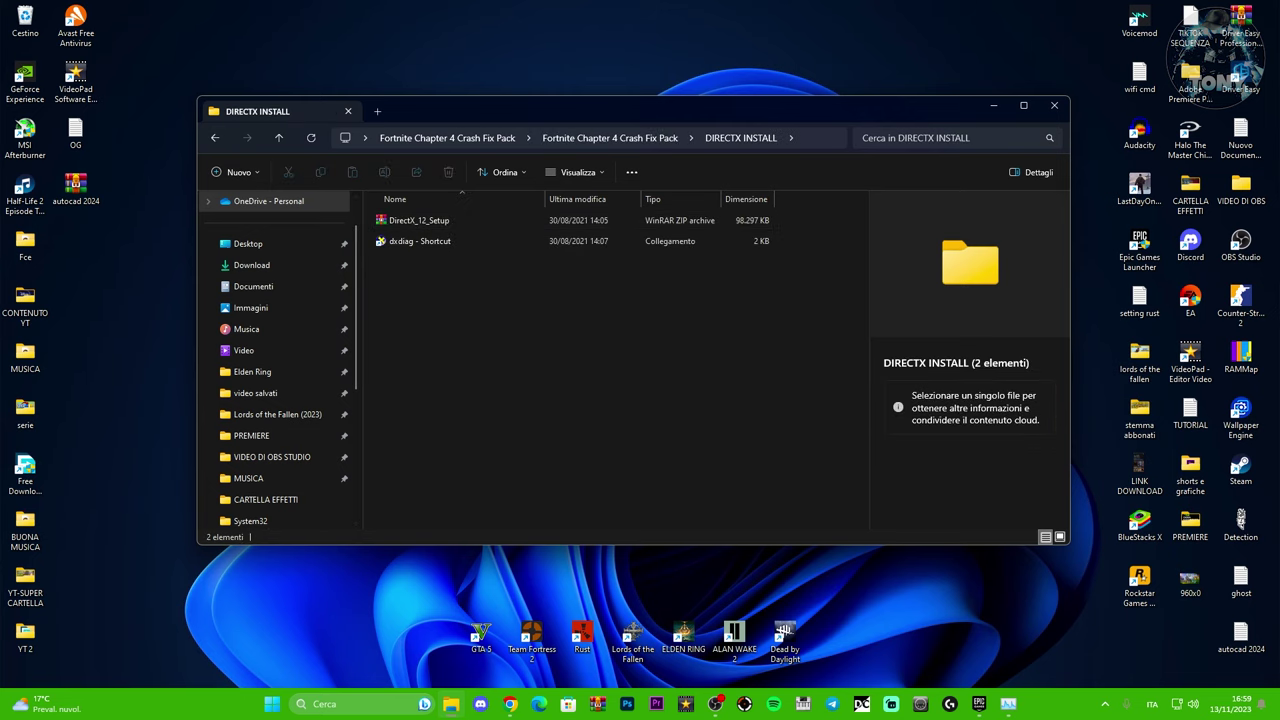
left_click_drag(474, 118, 522, 110)
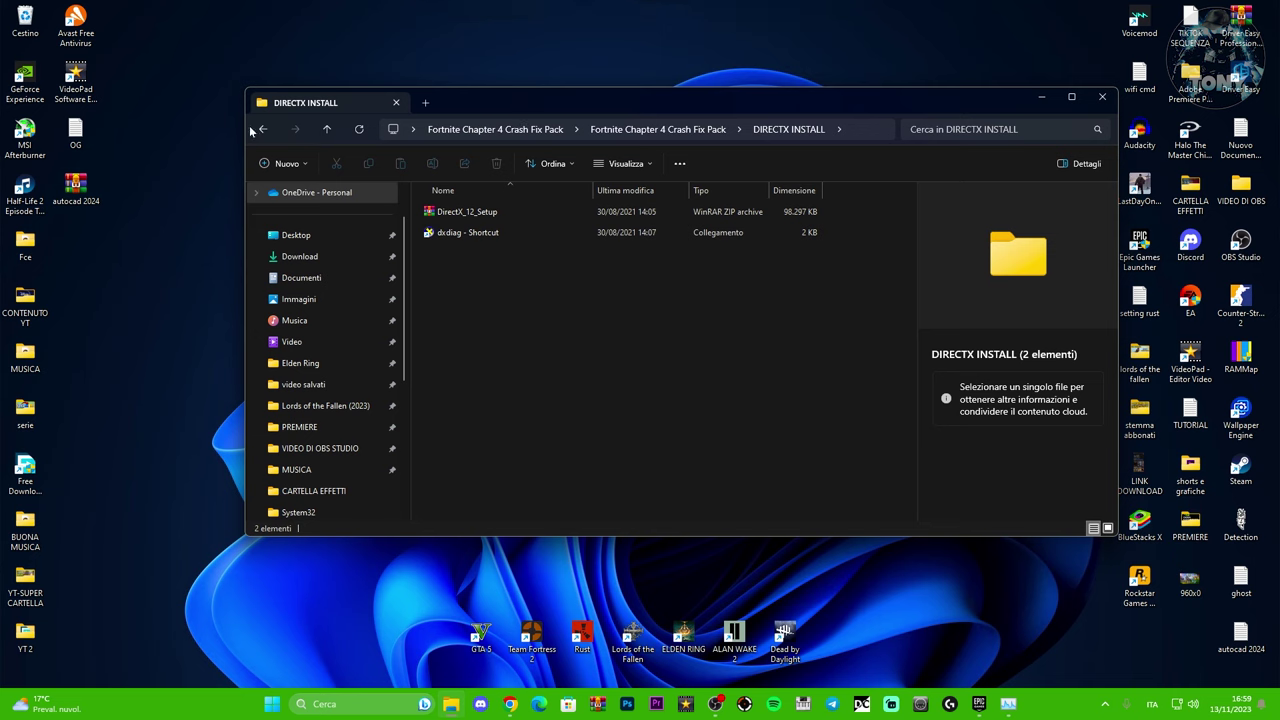
left_click(262, 129)
Run the install_all batch file from the Microsoft Runtime c++ SOFTWARE INSTALL folder as administrator.
double_click(449, 233)
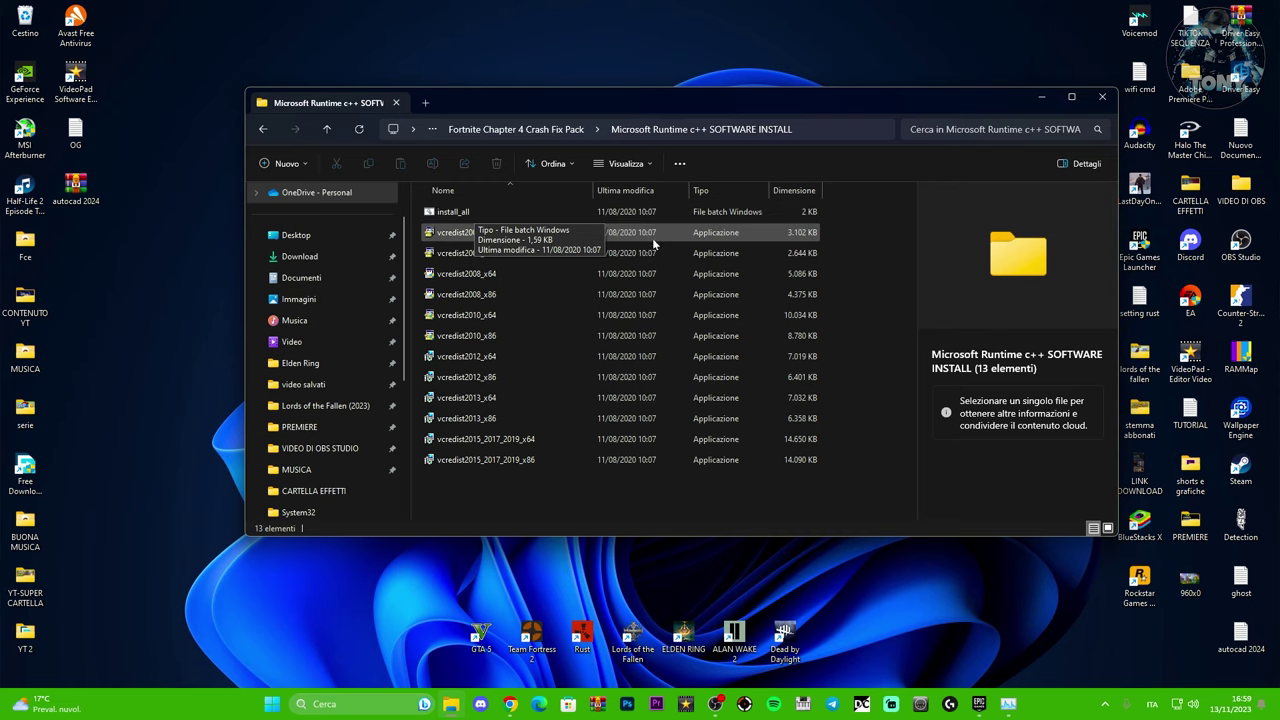
left_click(499, 216)
right_click(499, 214)
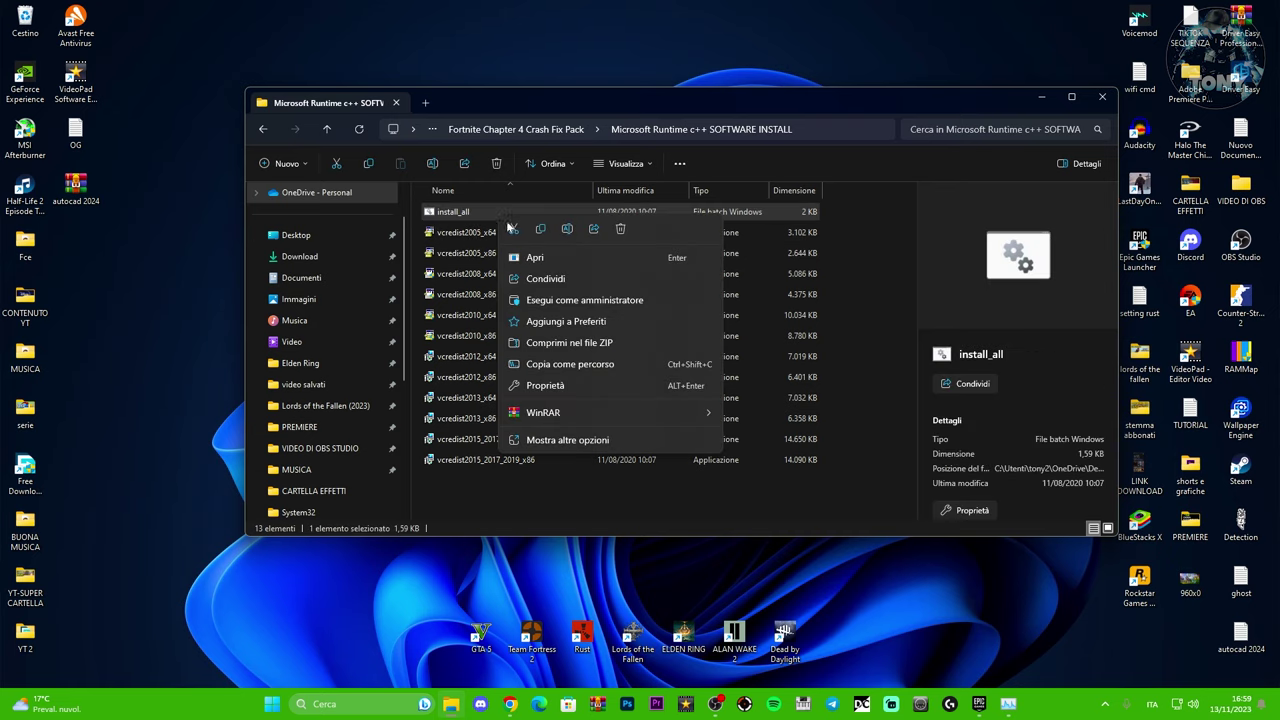
left_click(548, 290)
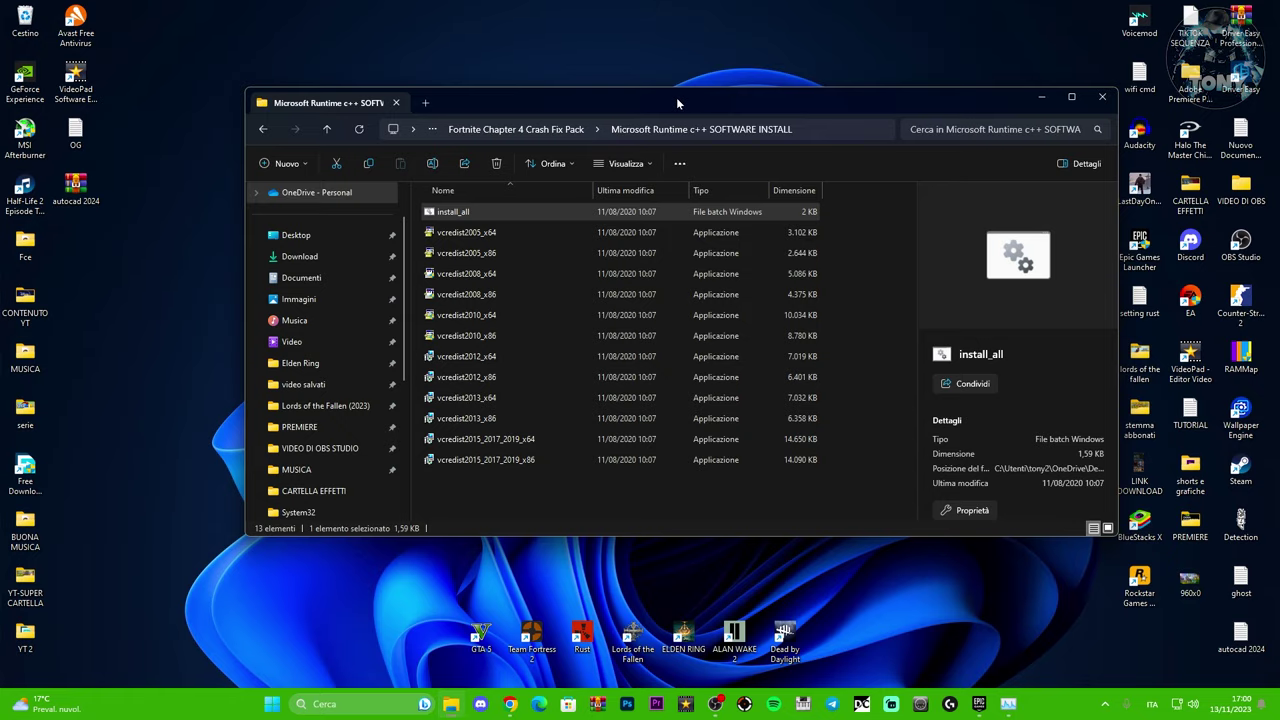
left_click_drag(677, 102, 643, 118)
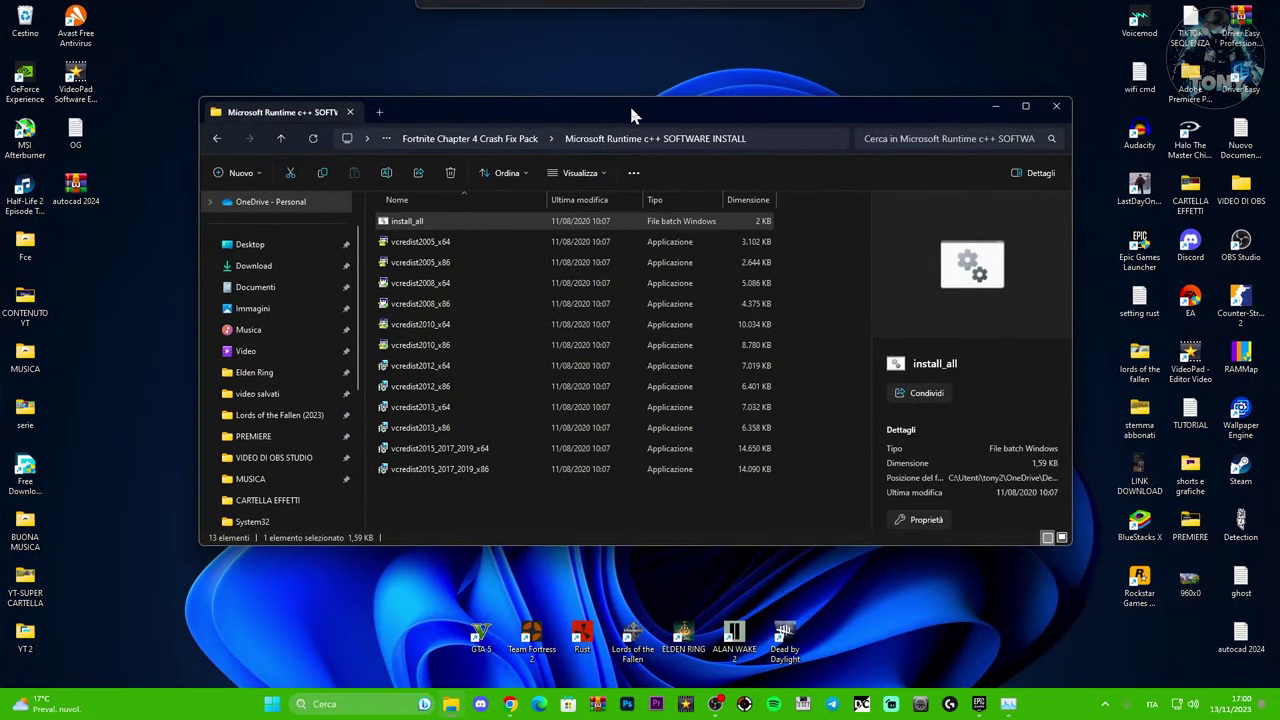
left_click(461, 510)
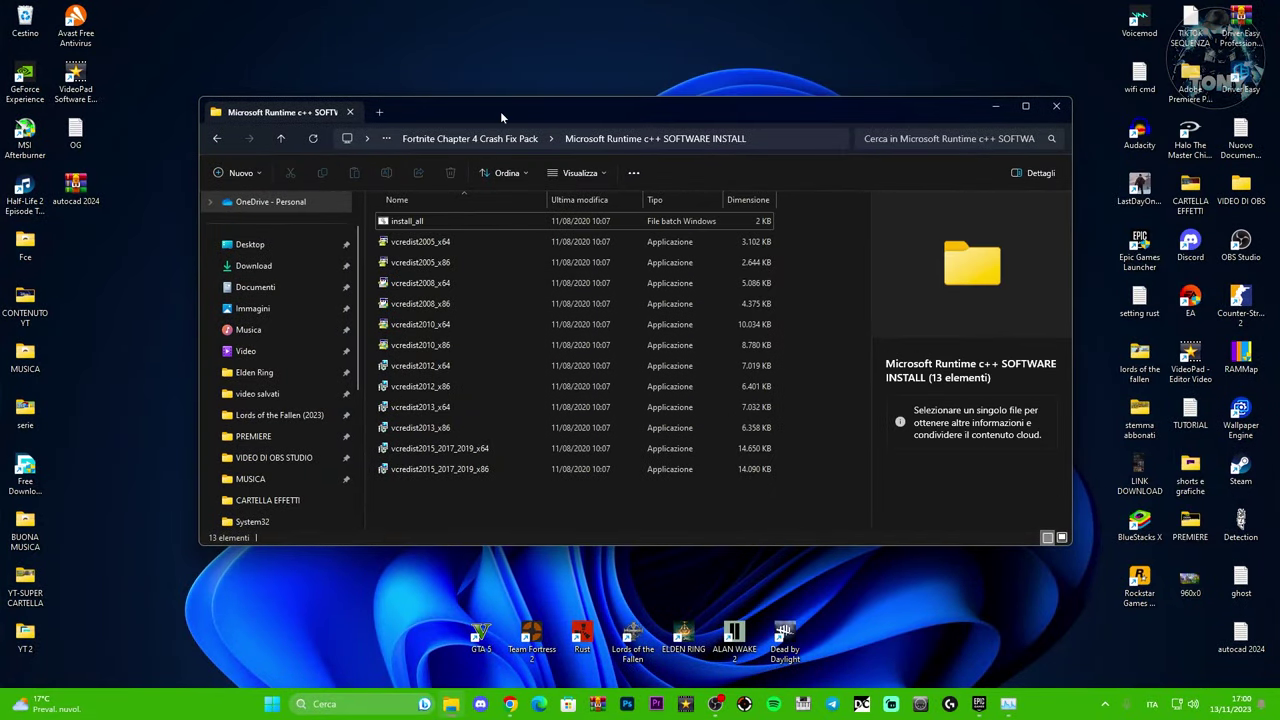
left_click_drag(500, 111, 529, 101)
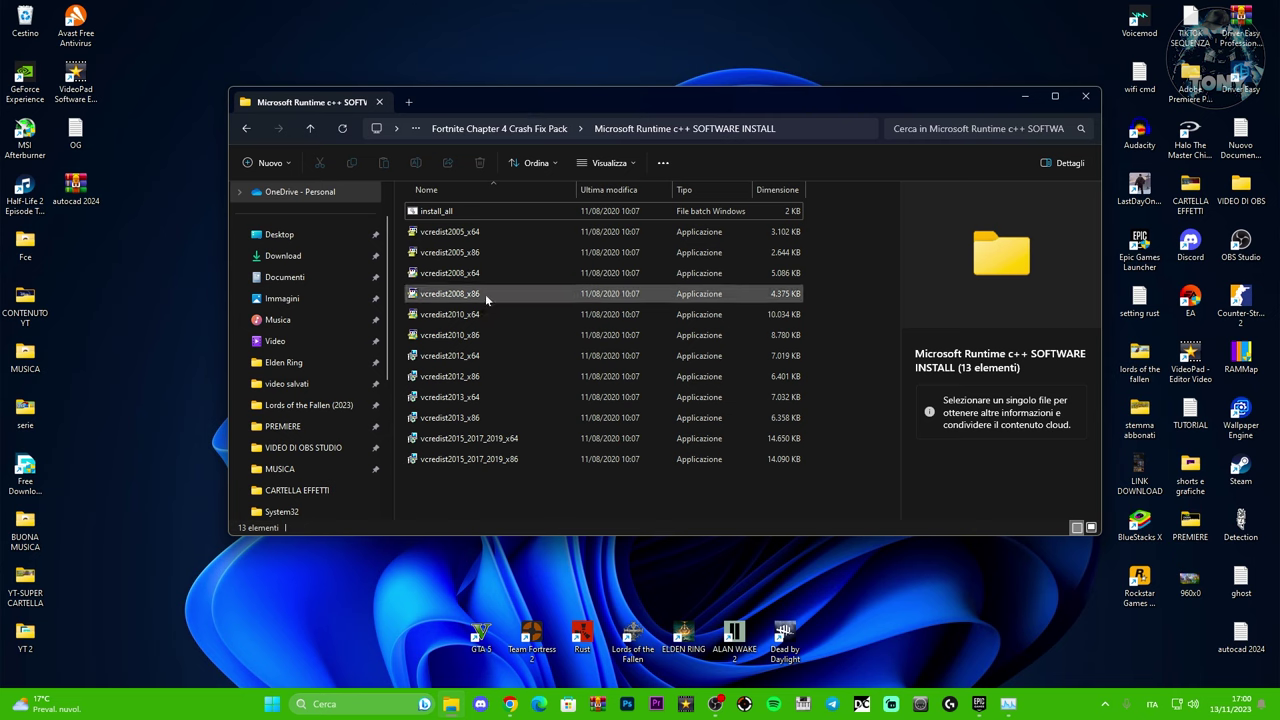
Return to the DIRECTX INSTALL folder and extract the DirectX_12_Setup archive with WinRAR into its own named folder.
left_click(246, 128)
double_click(449, 214)
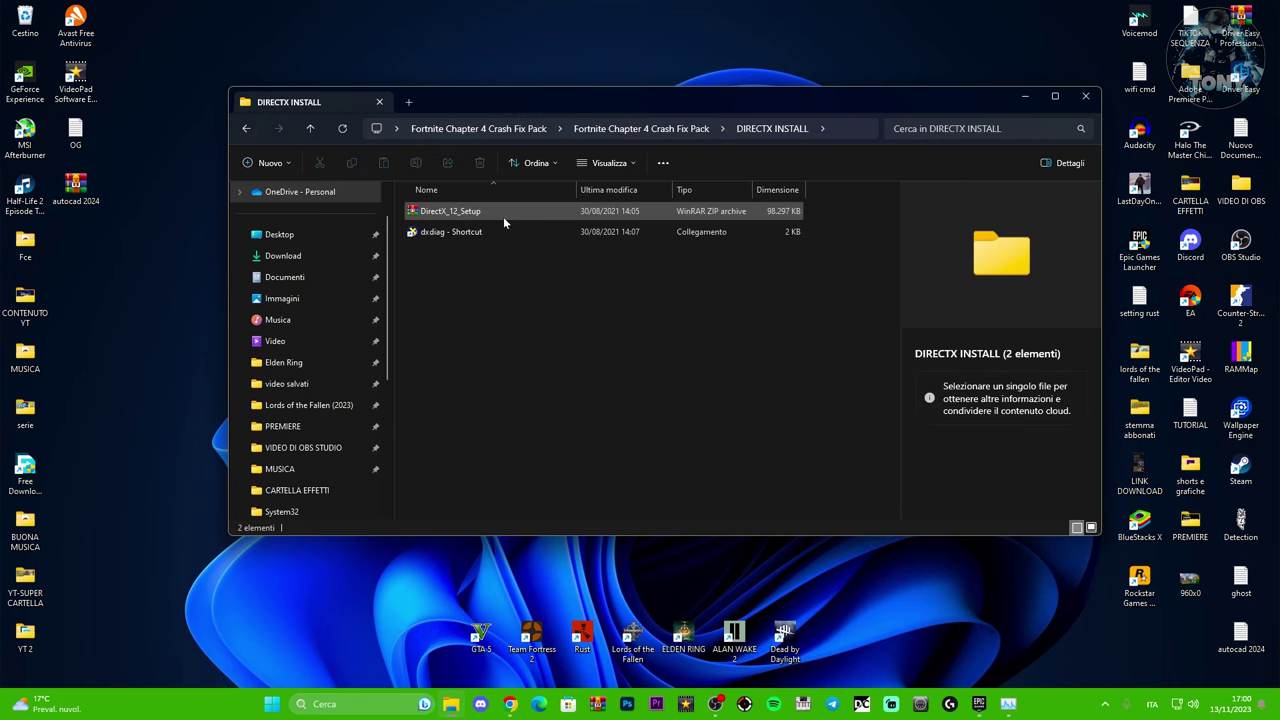
left_click(461, 216)
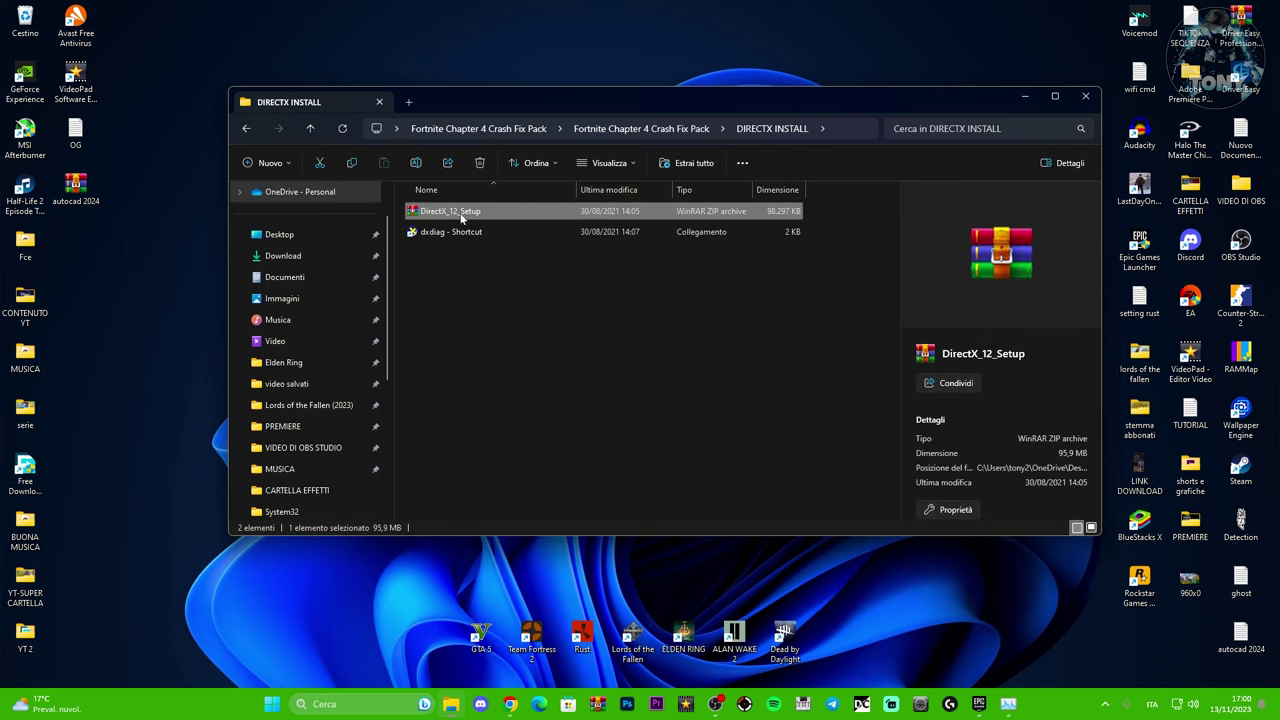
right_click(461, 216)
mouse_move(566, 436)
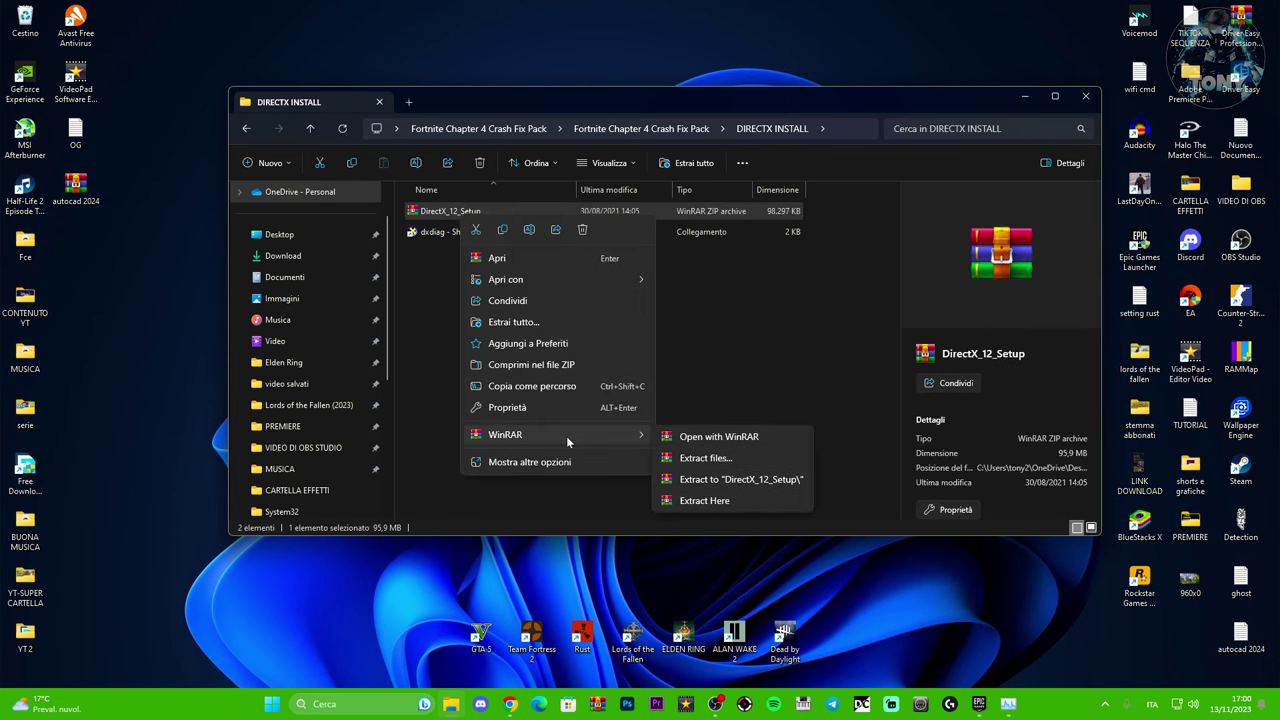
left_click(722, 479)
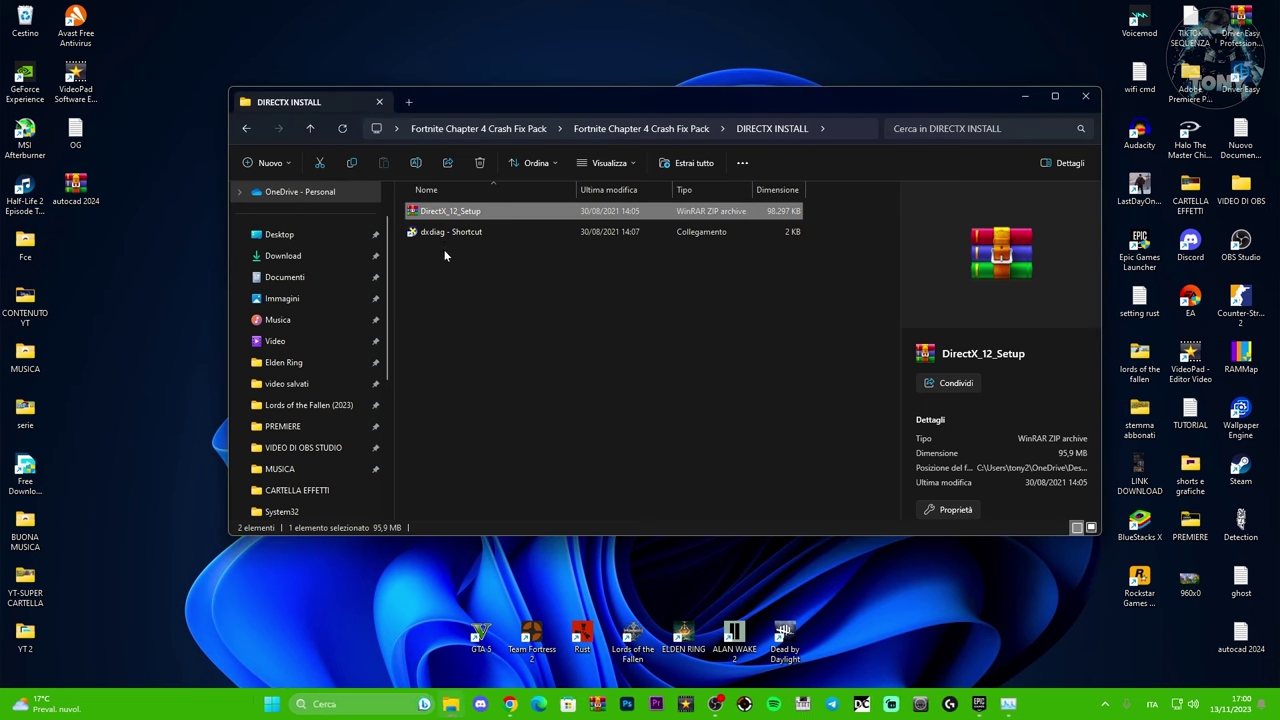
Reload the DIRECTX INSTALL folder listing and look through the files in the extracted DirectX_12_Setup folder.
right_click(466, 299)
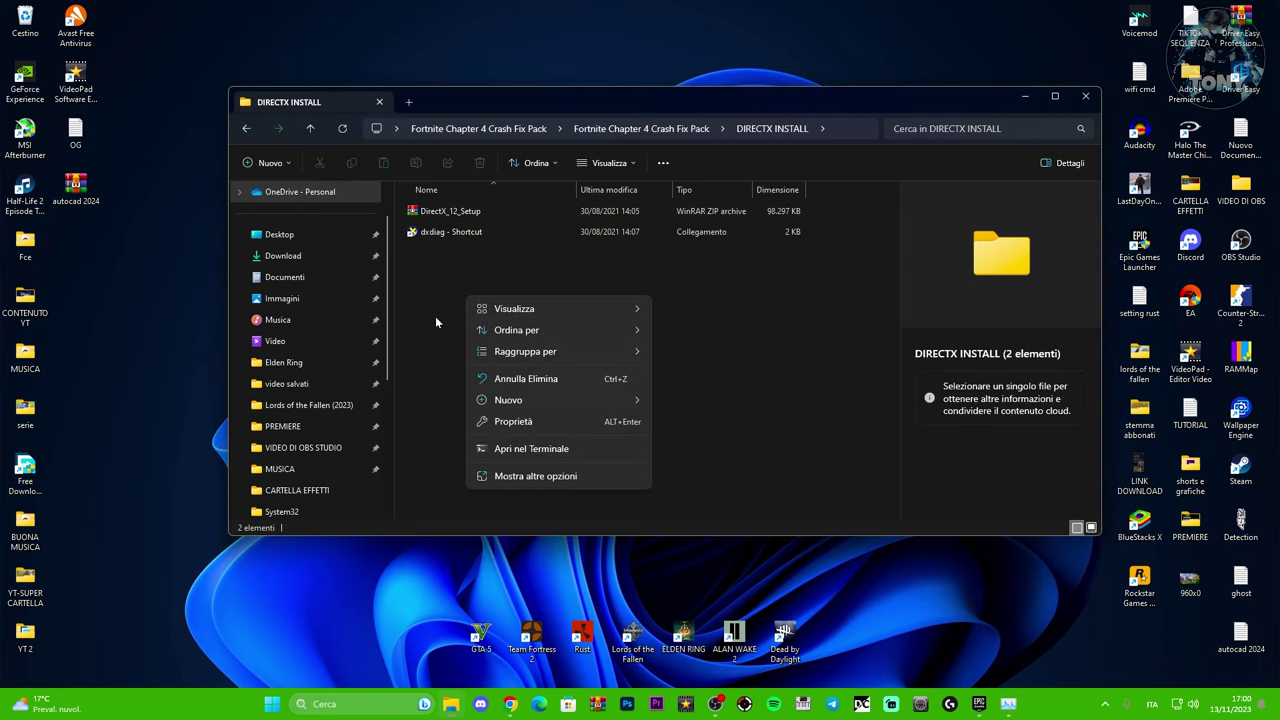
left_click(454, 298)
right_click(454, 297)
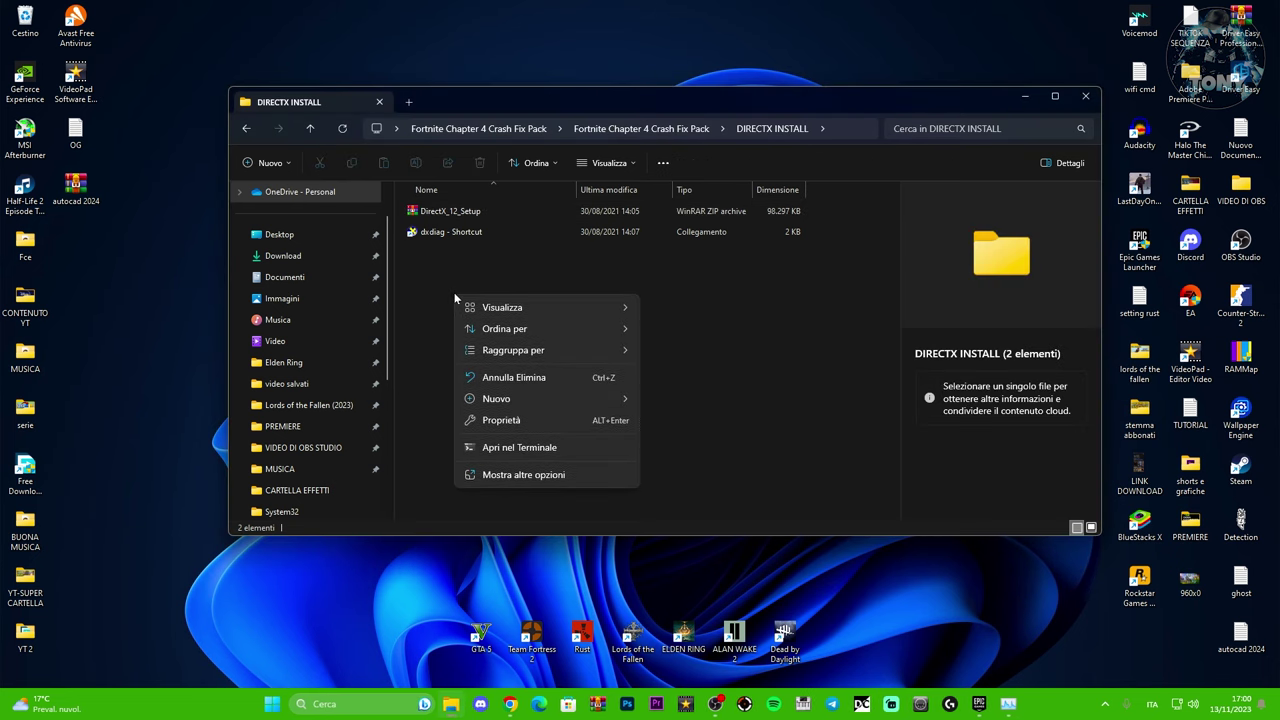
left_click(249, 134)
left_click(278, 130)
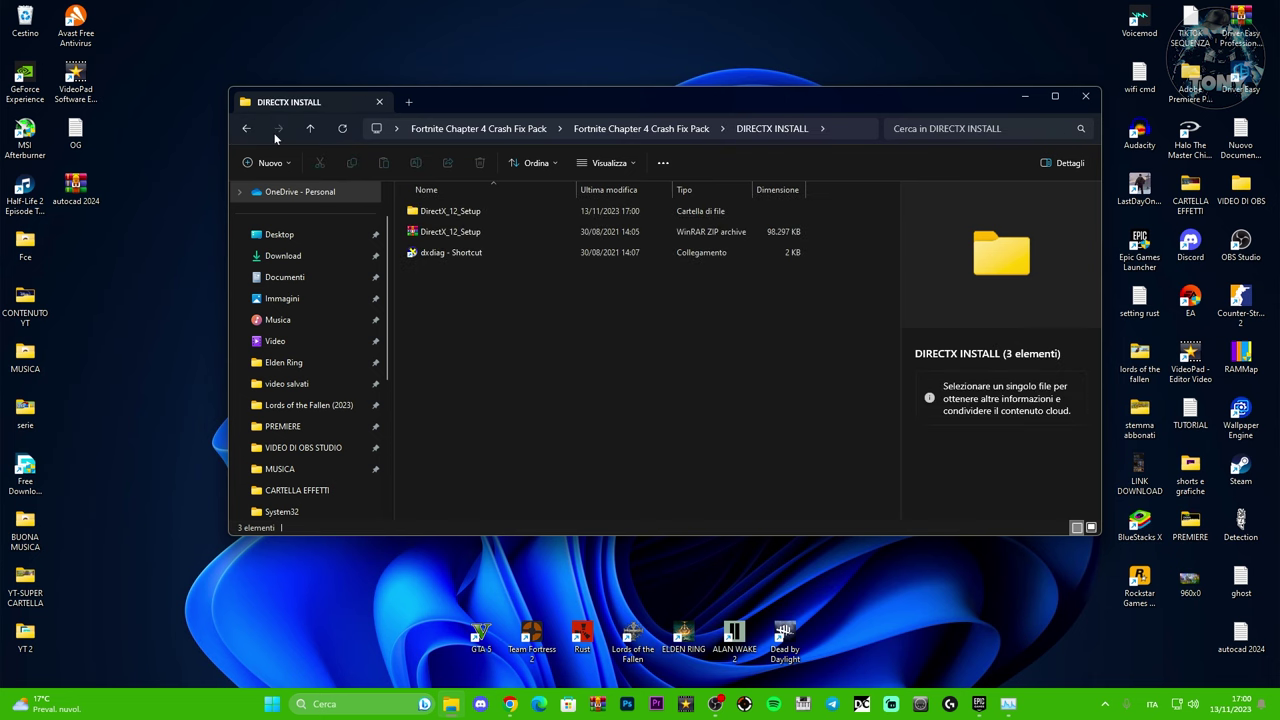
double_click(462, 211)
scroll(516, 231, "down", 20)
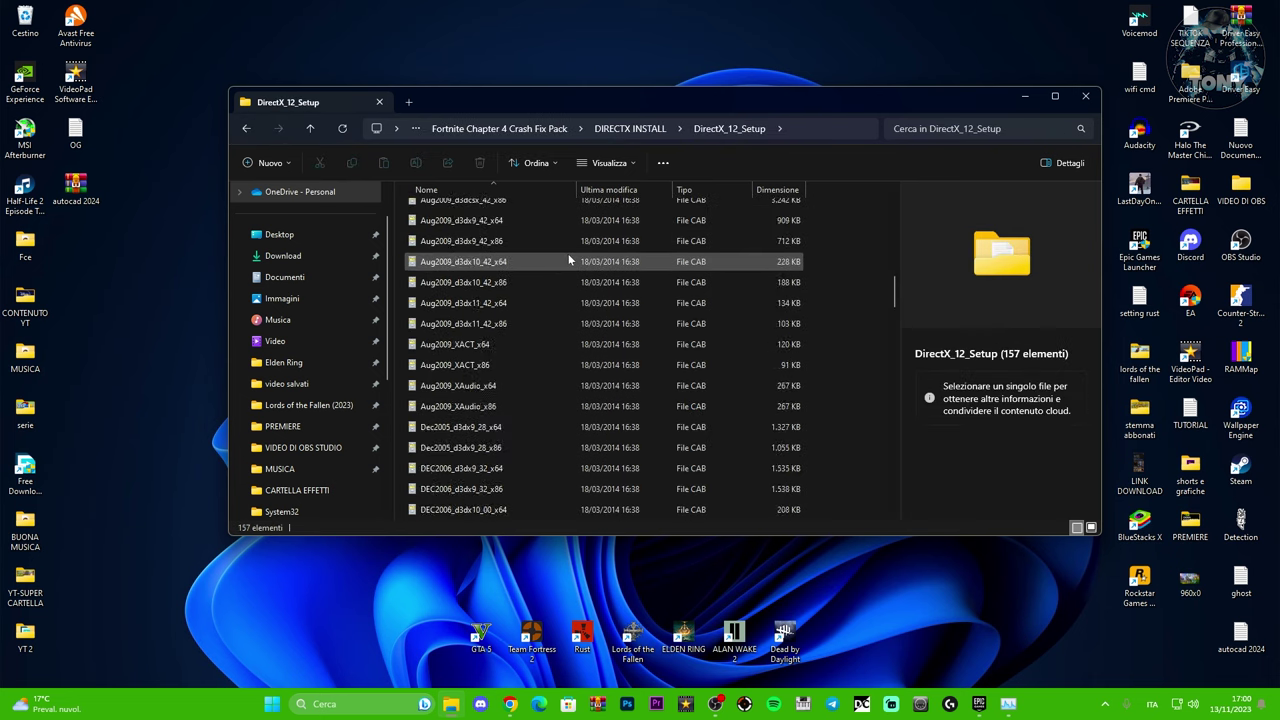
scroll(564, 252, "down", 10)
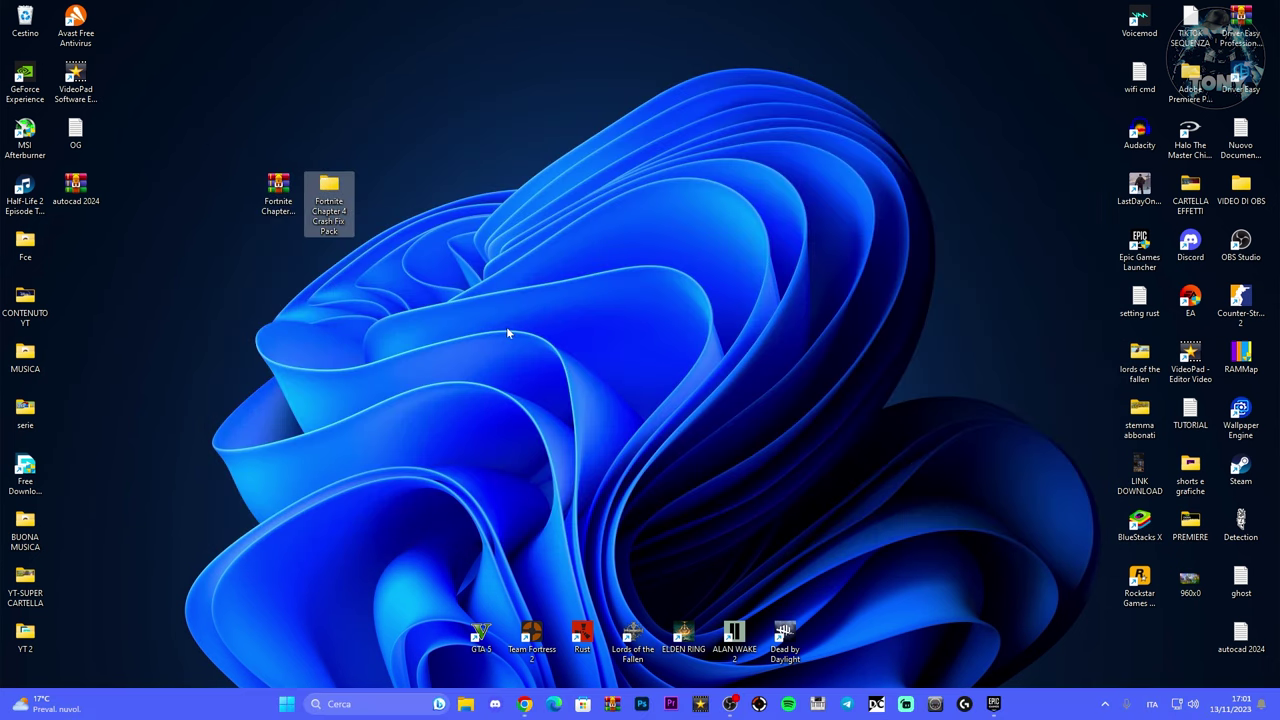
Switch to the Epic Games Launcher, launch Fortnite from the library and decline automatically applying the best settings.
left_click(508, 329)
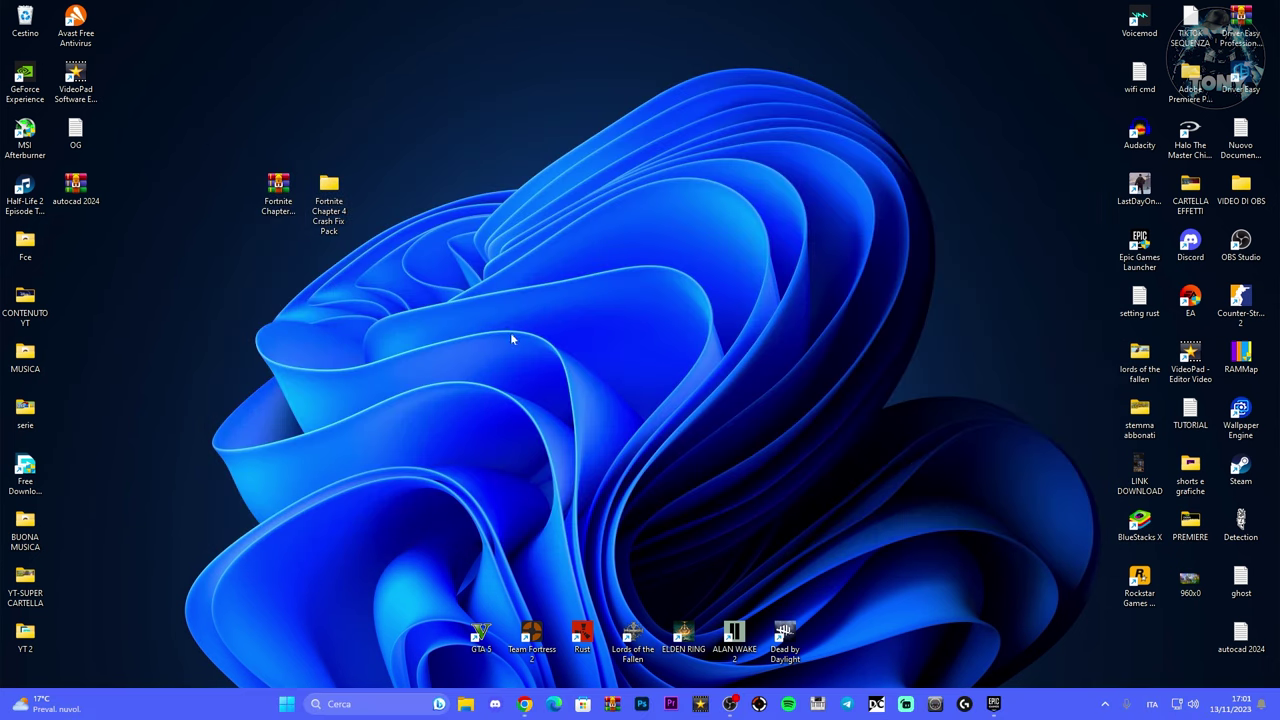
left_click(993, 703)
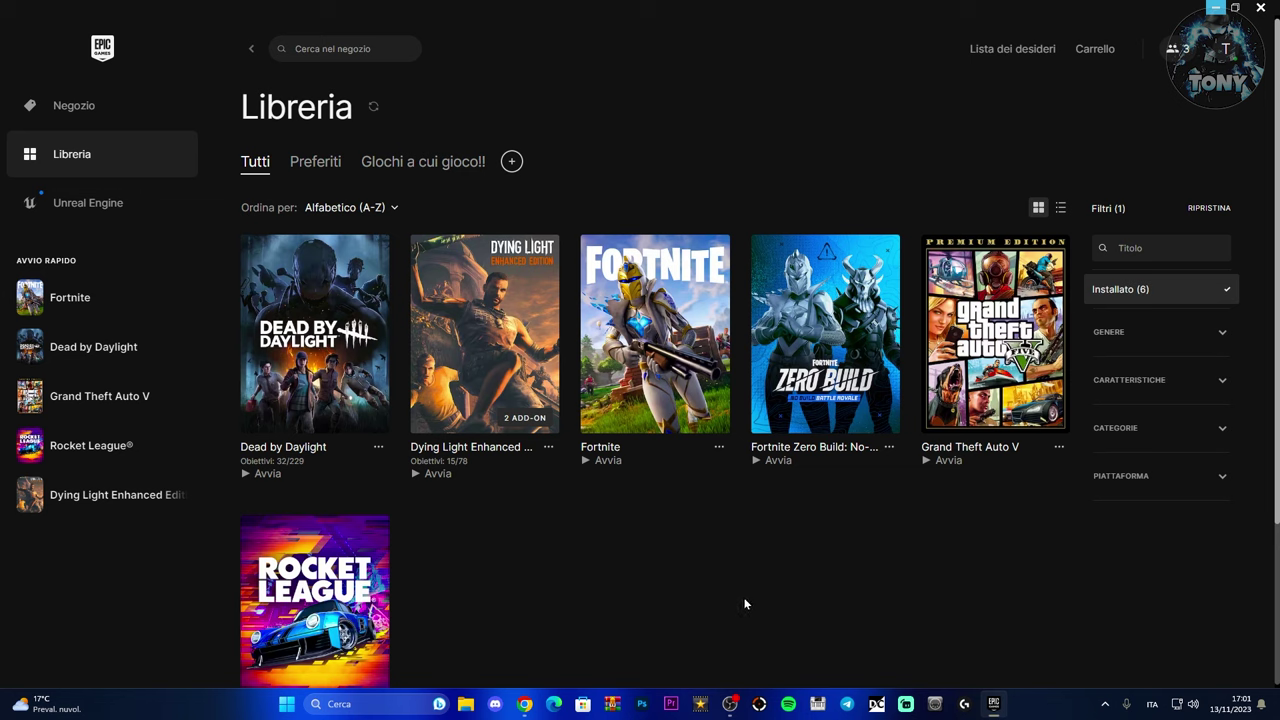
left_click(606, 460)
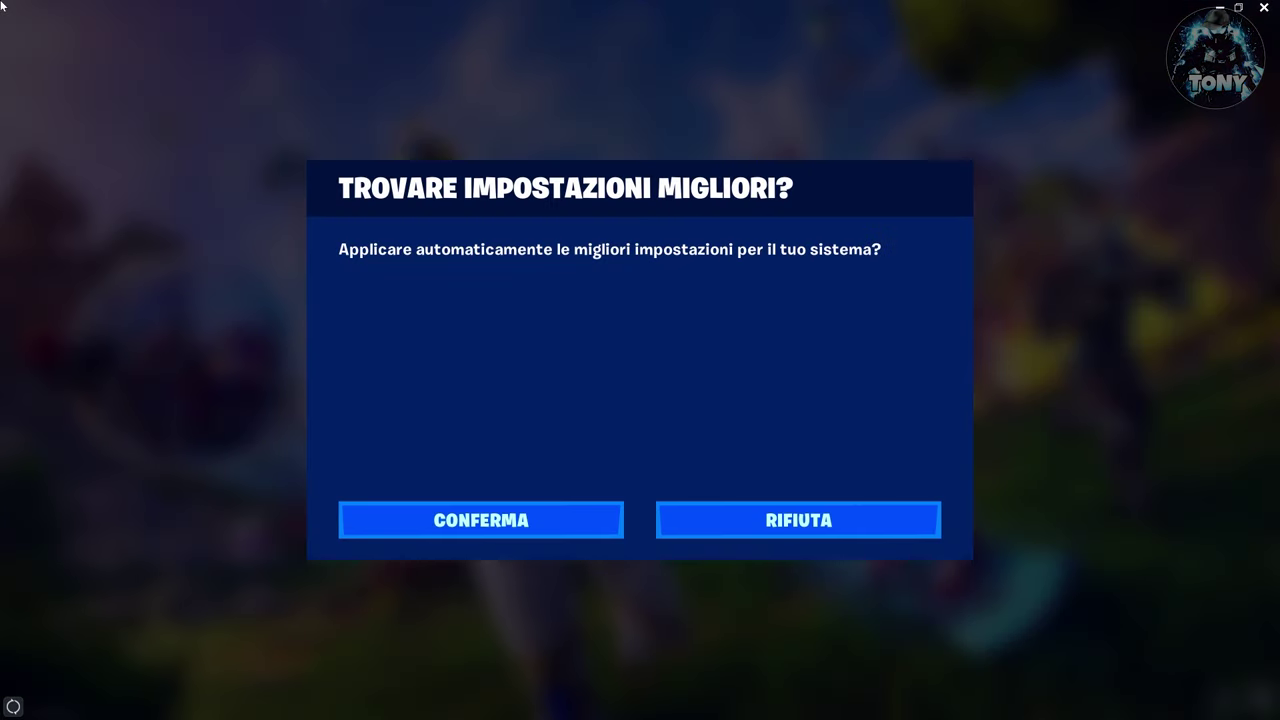
left_click(785, 531)
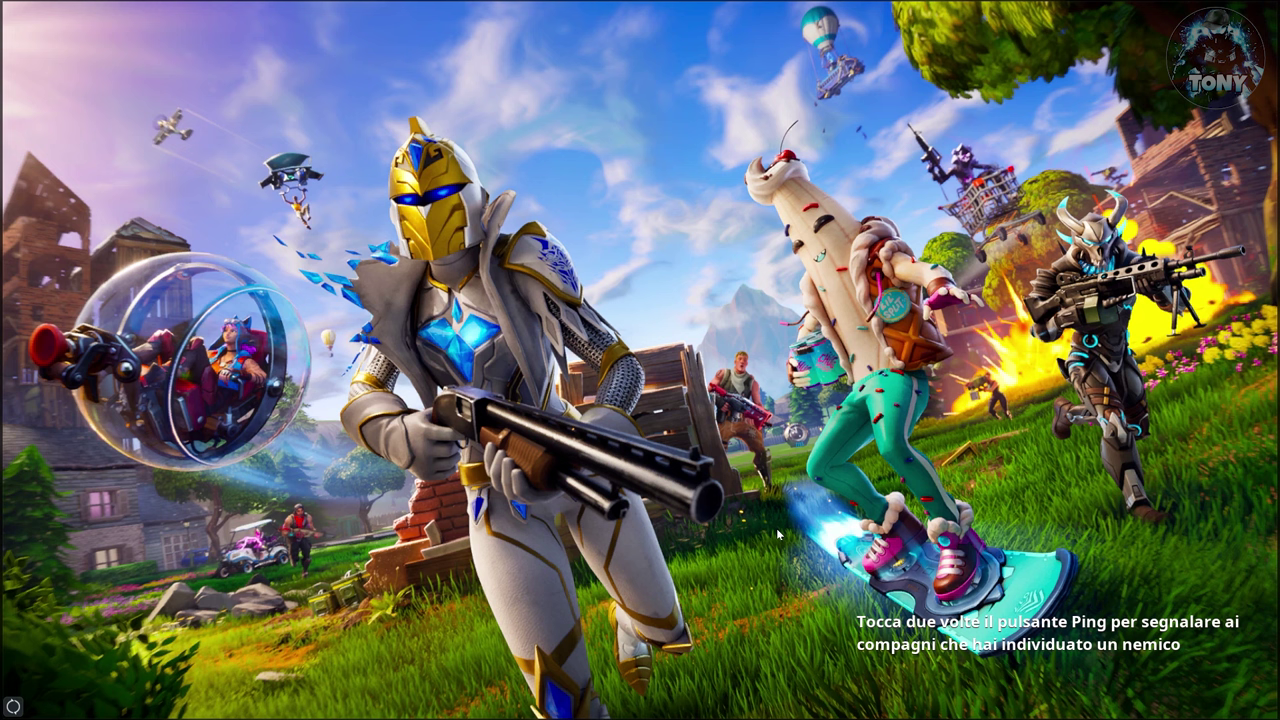